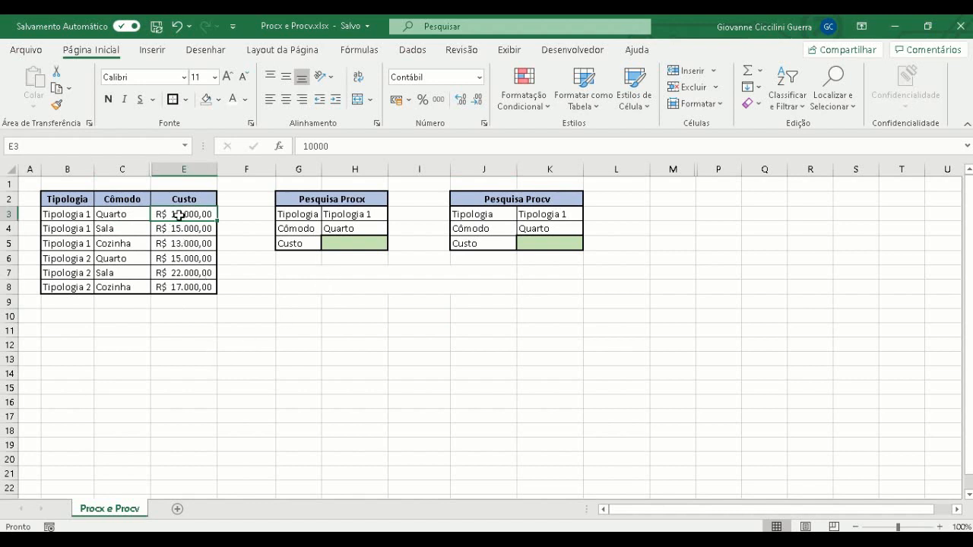
Examine the cost table, comparing the Tipologia 1 and Tipologia 2 rows by Cômodo and Custo, especially the two Quarto entries.
click(140, 218)
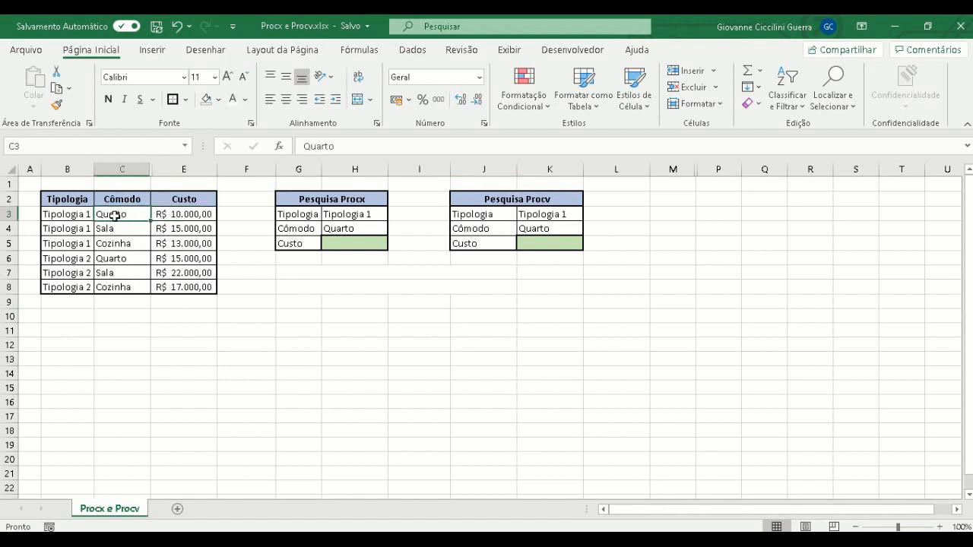
drag(62, 215, 182, 243)
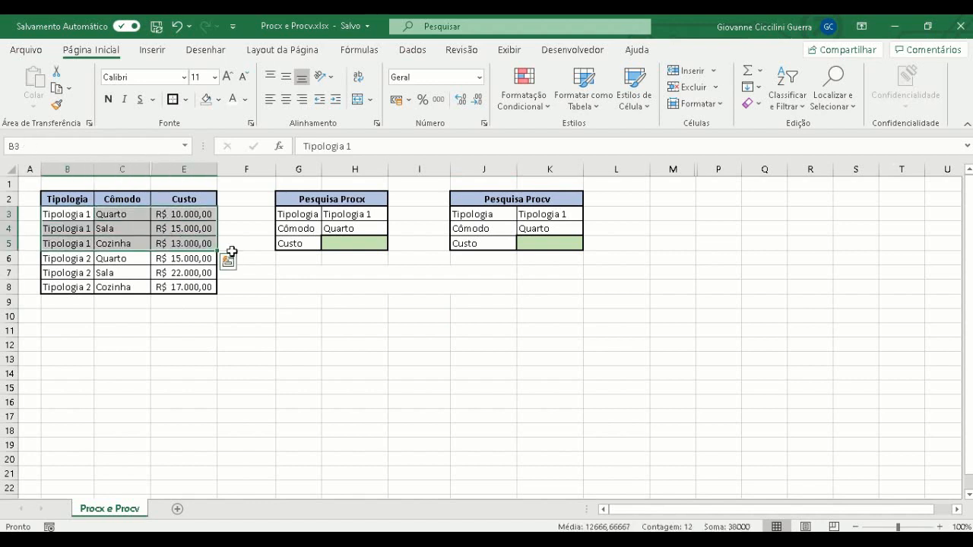
click(350, 242)
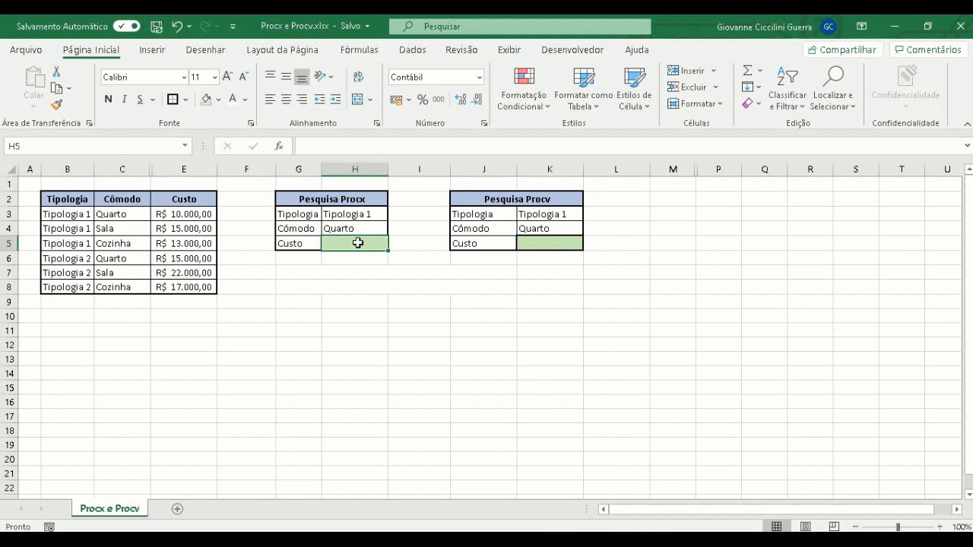
click(137, 218)
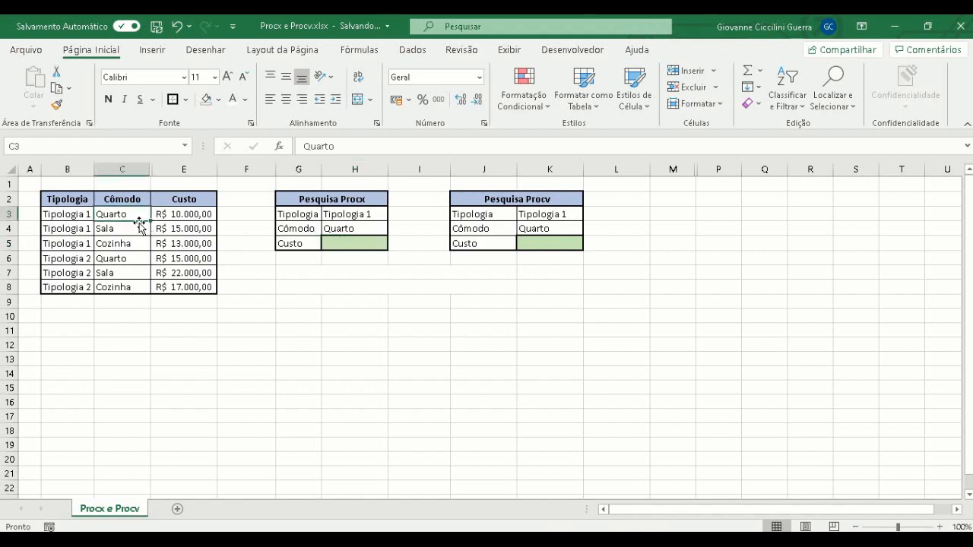
click(175, 215)
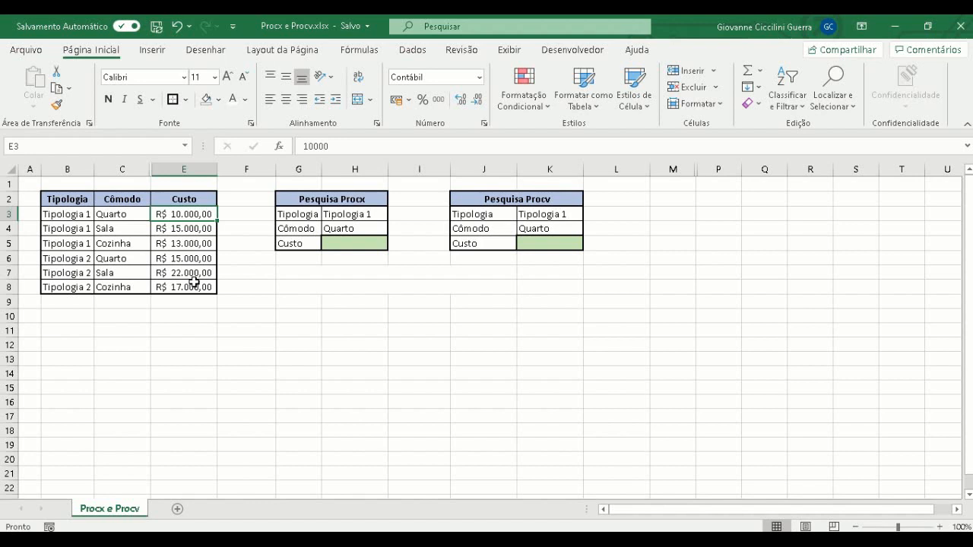
drag(124, 215, 143, 241)
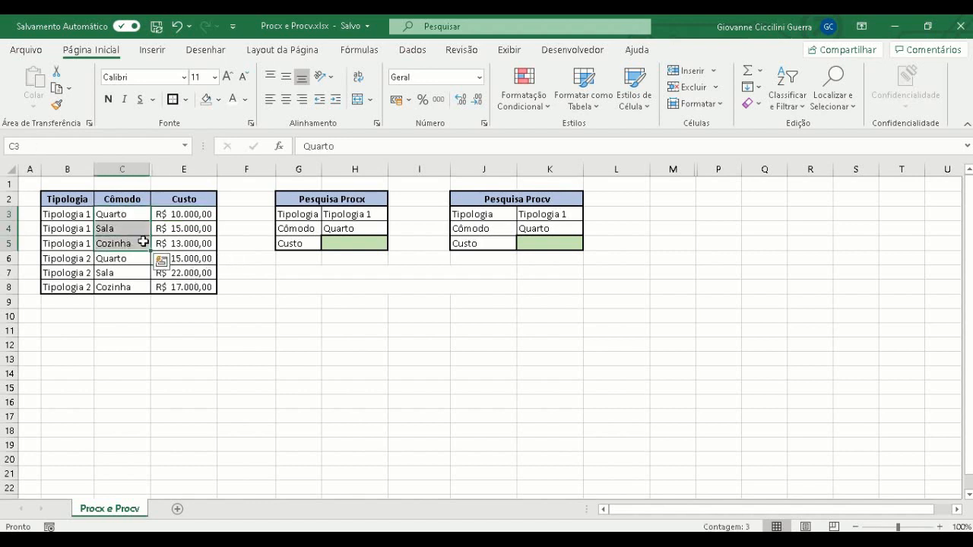
click(171, 228)
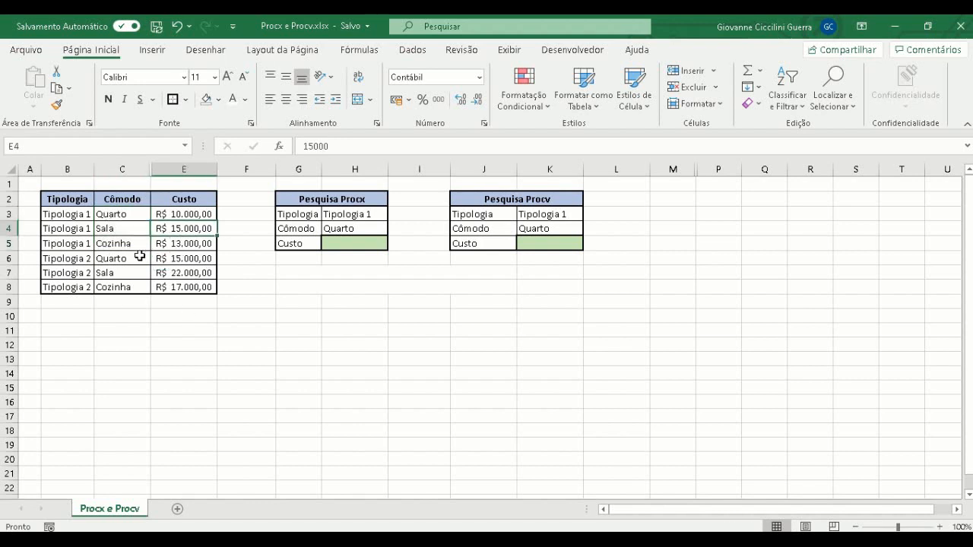
click(77, 228)
click(76, 259)
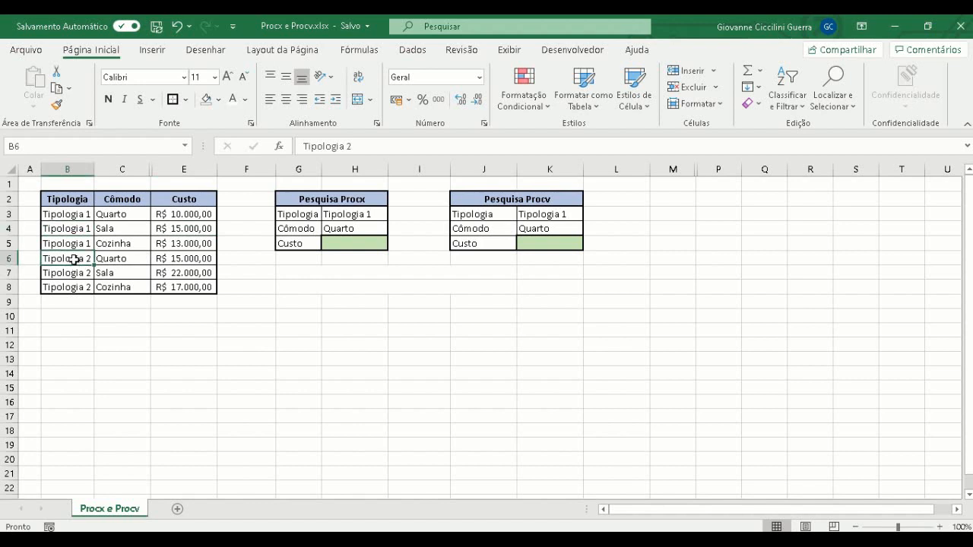
click(123, 259)
click(123, 215)
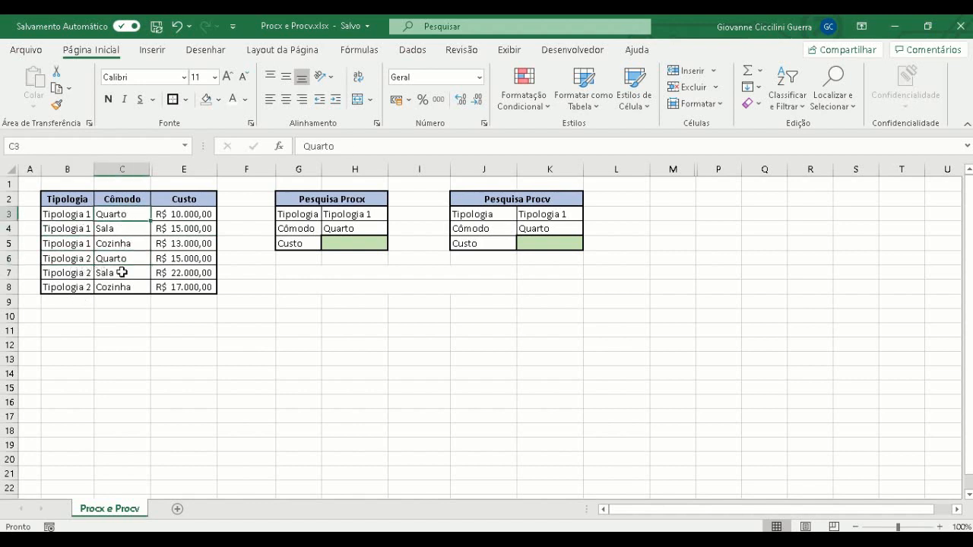
click(174, 218)
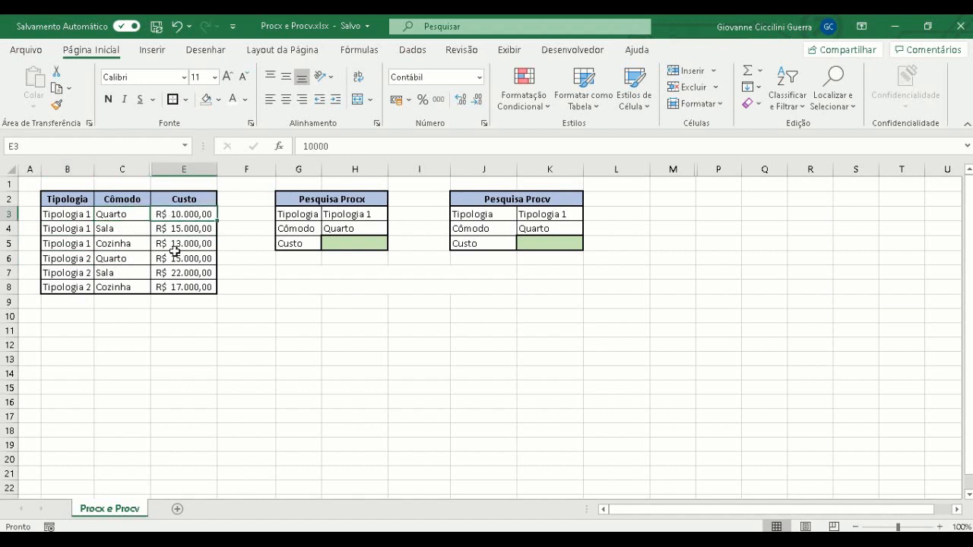
click(137, 262)
click(179, 257)
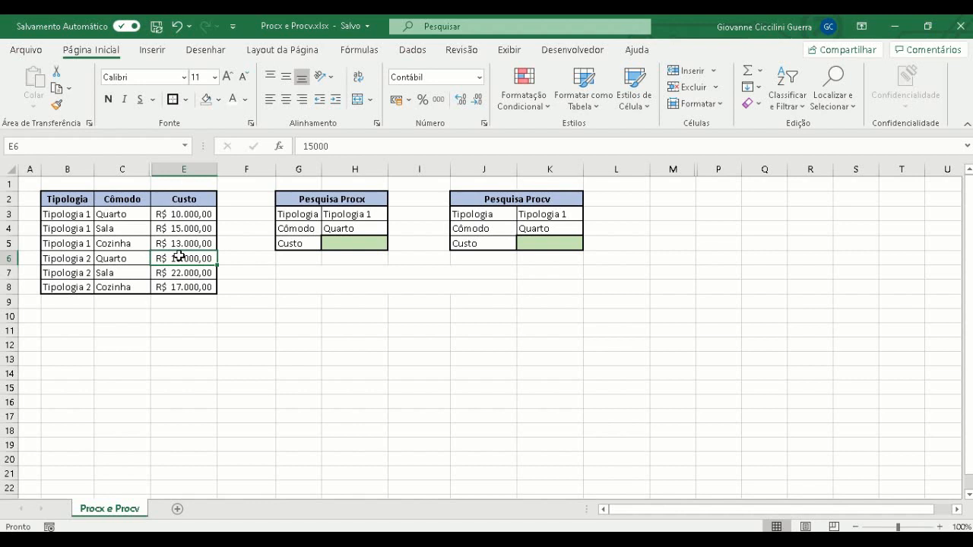
Begin a PROCX formula in the Pesquisa Procx Custo cell H5 with CONCATENAR(H3;H4) as the lookup value.
click(332, 240)
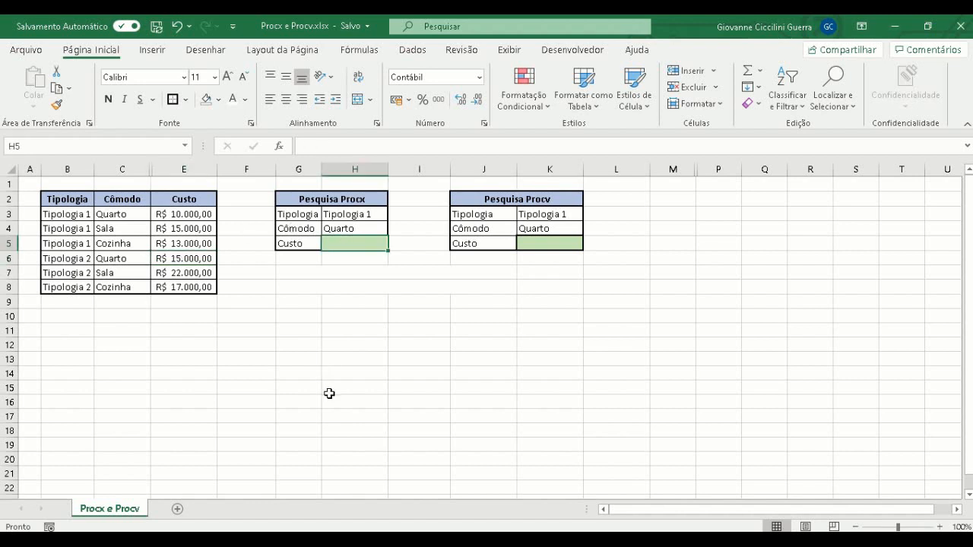
text(=procx)
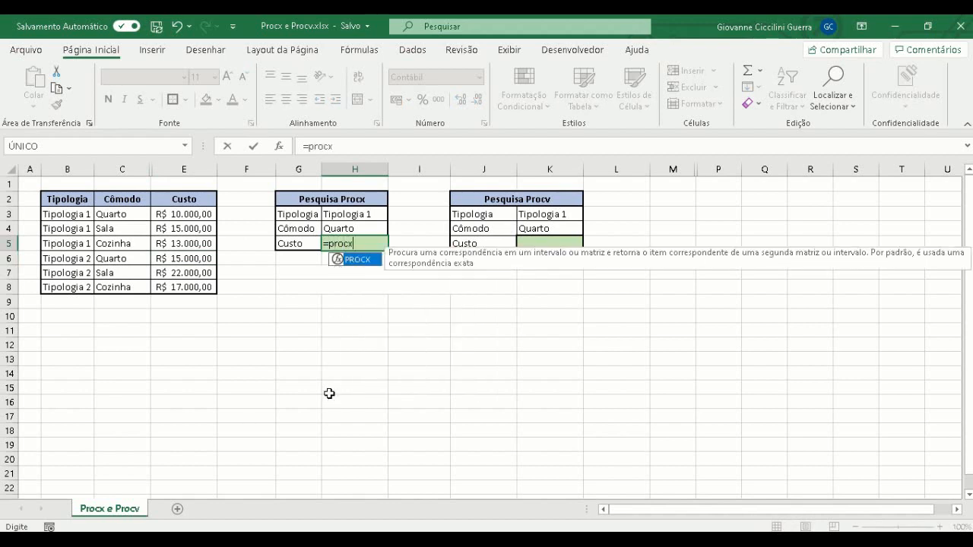
key(Tab)
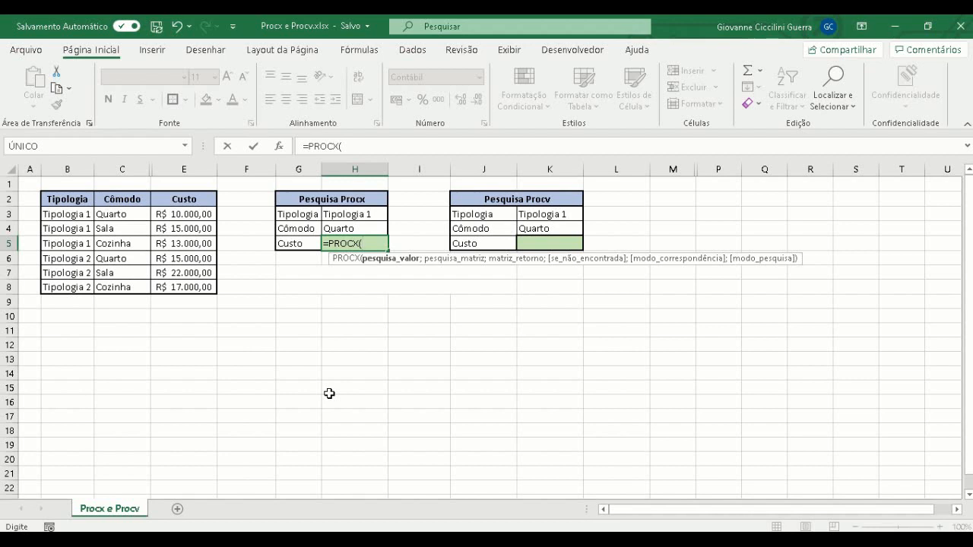
text(CONCATENAR()
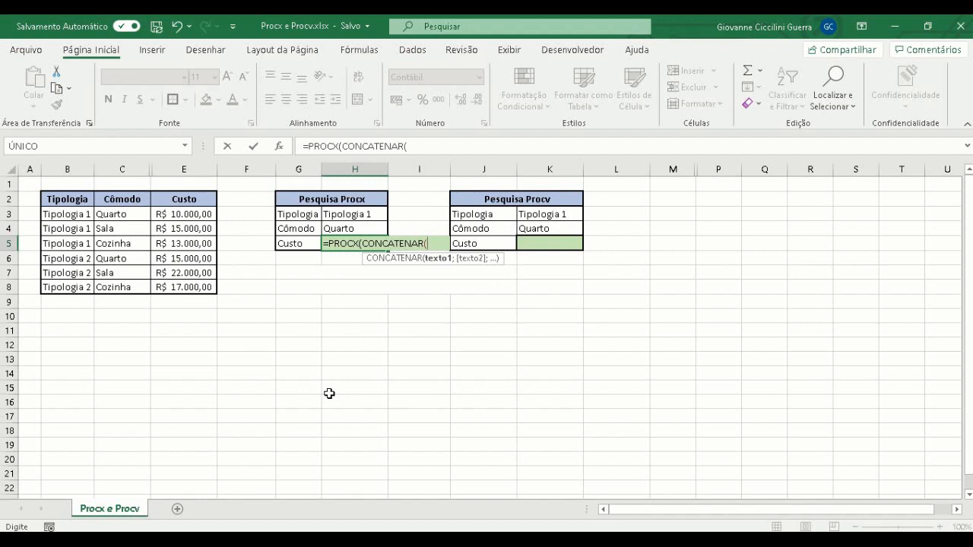
click(349, 213)
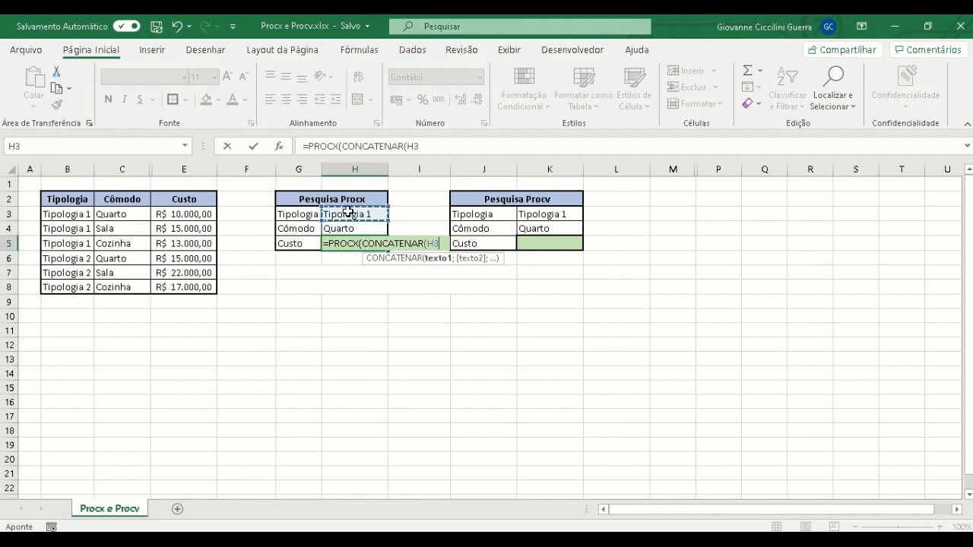
text(;)
click(344, 227)
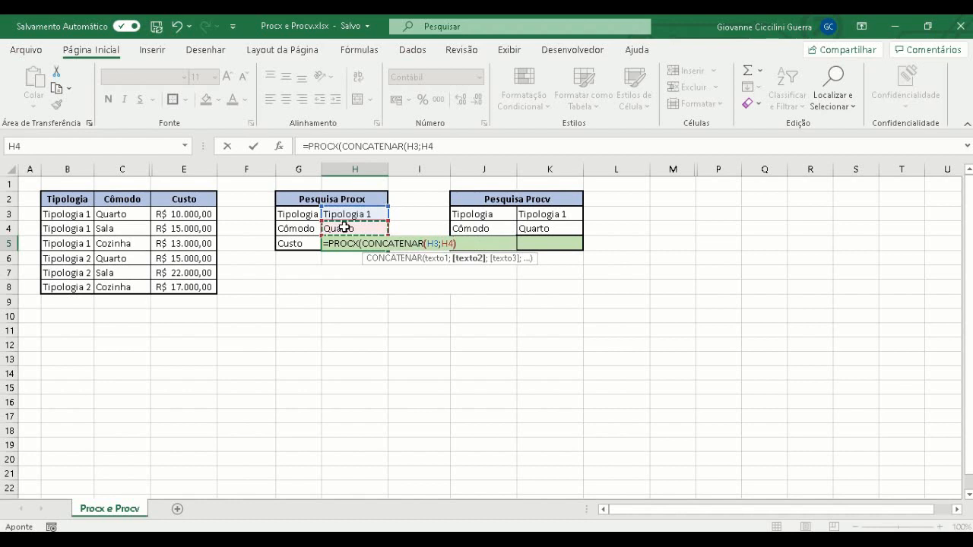
text())
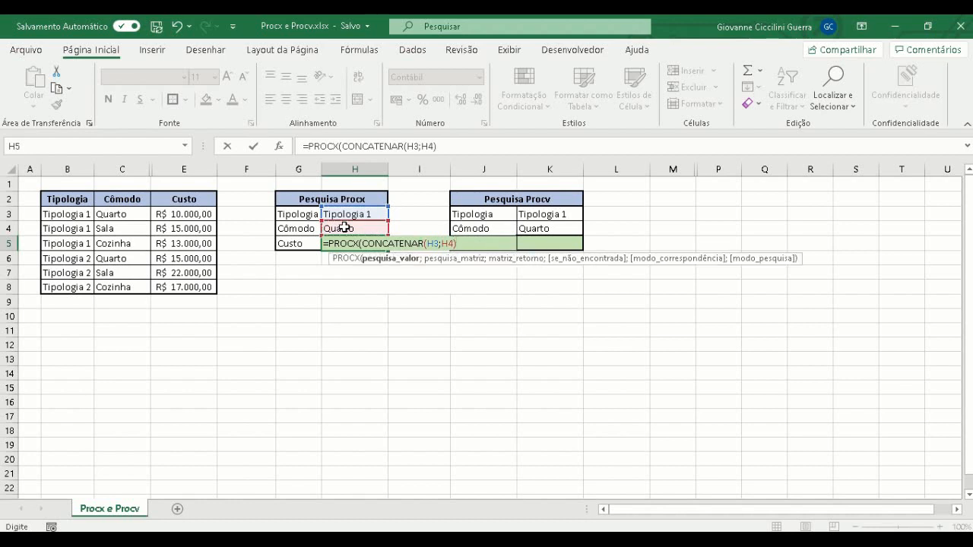
text(;)
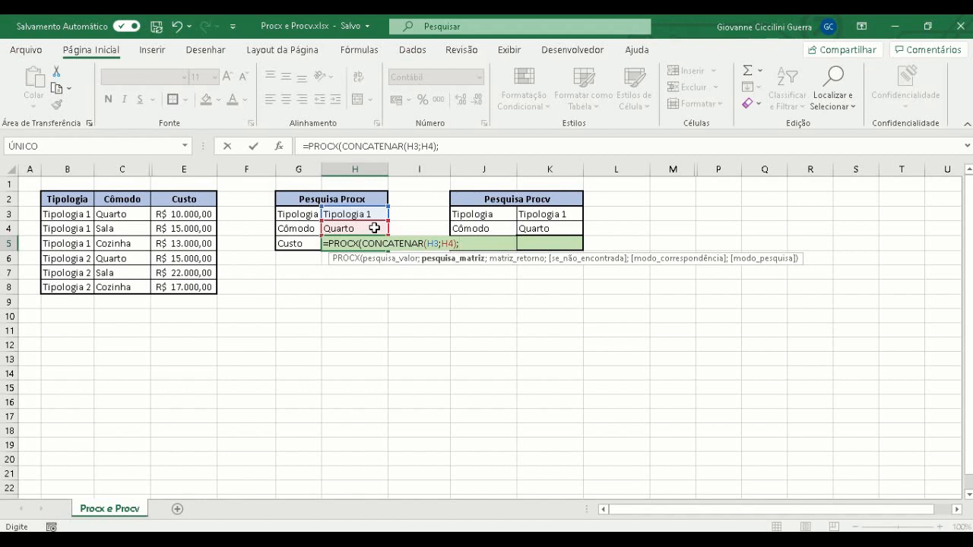
Add CONCATENAR(B2:B8;C2:C8) as the lookup array of the PROCX formula.
text(concaten)
key(Tab)
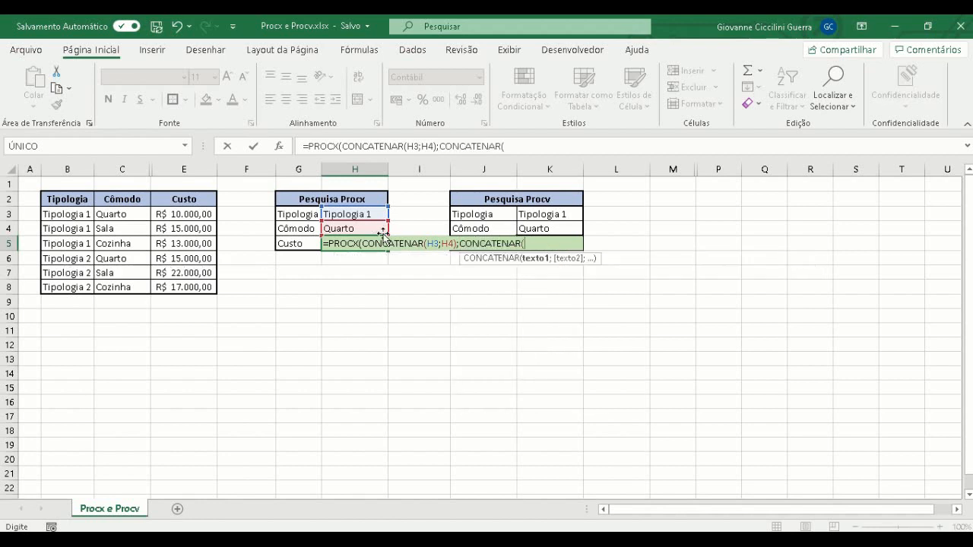
drag(76, 200, 73, 292)
text(;)
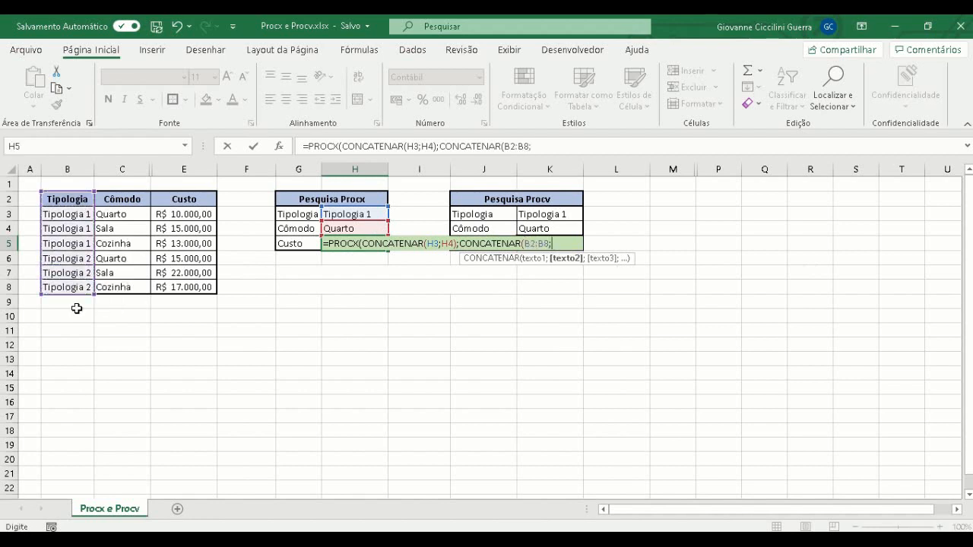
drag(124, 204, 124, 286)
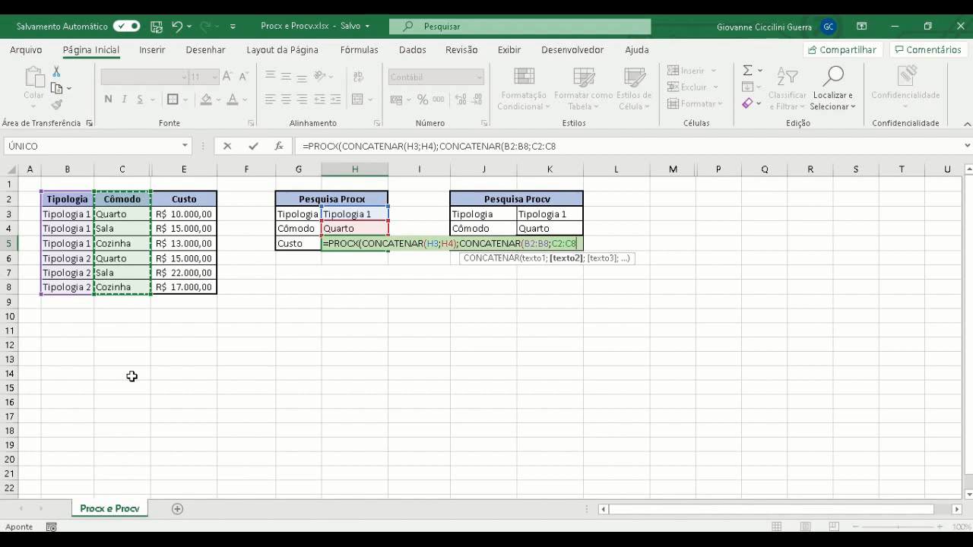
text())
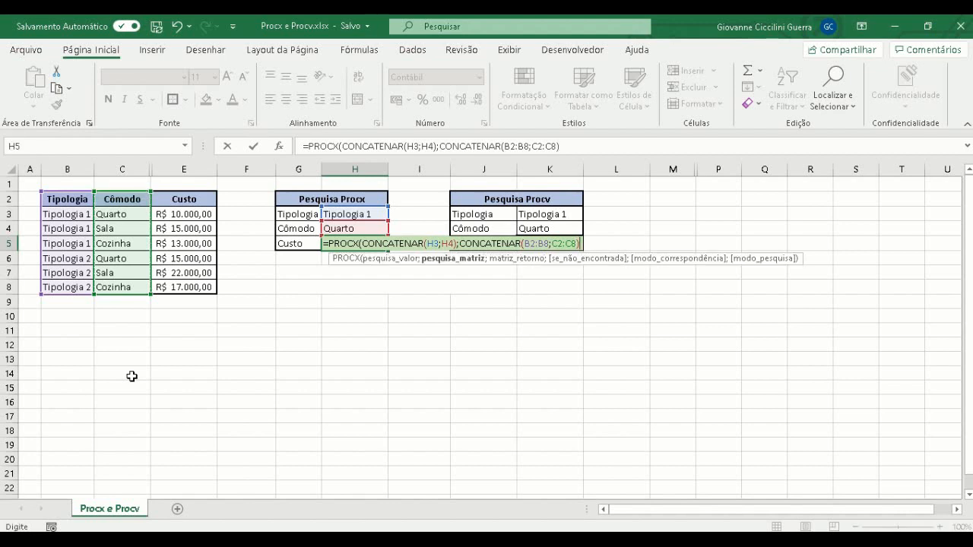
text(;)
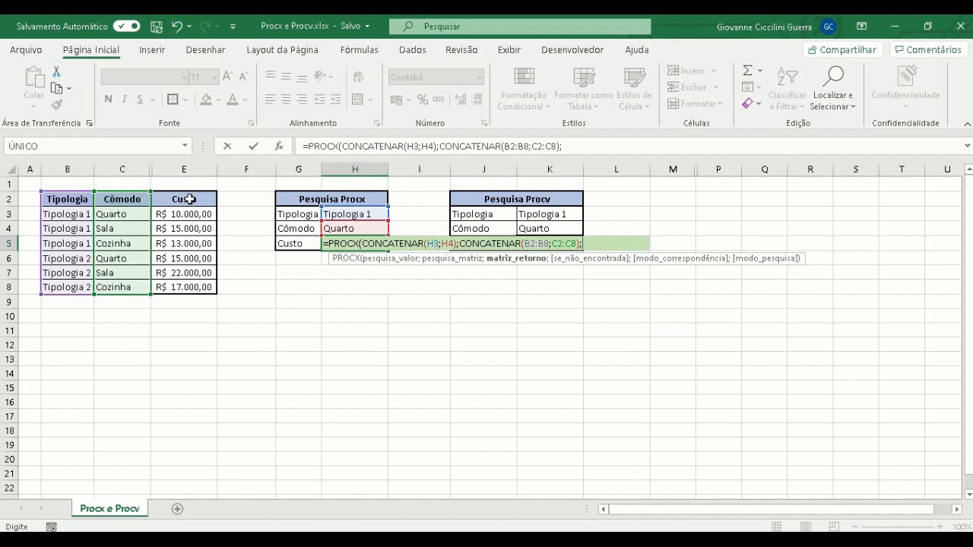
Use the Custo range E2:E8 as the return array and complete the PROCX formula in H5.
drag(189, 199, 188, 286)
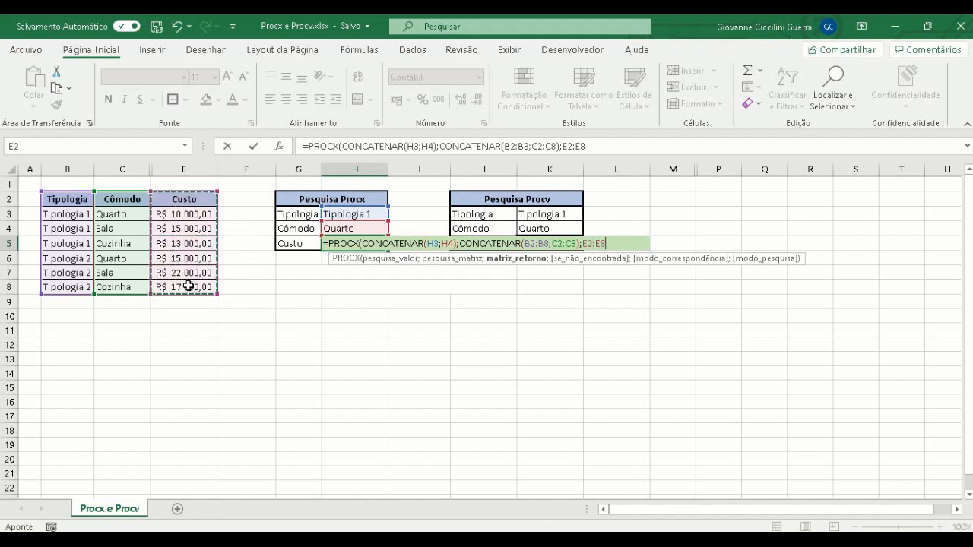
text())
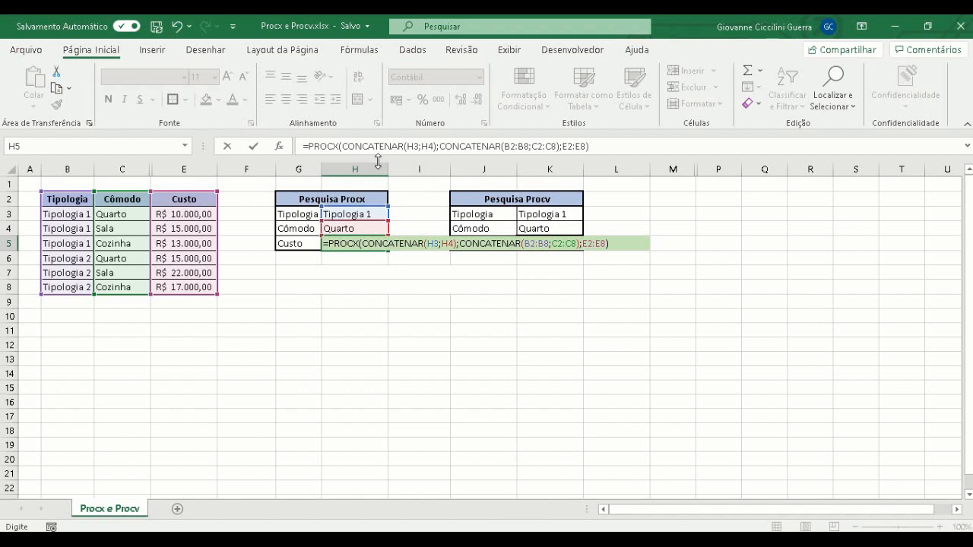
key(Return)
click(350, 242)
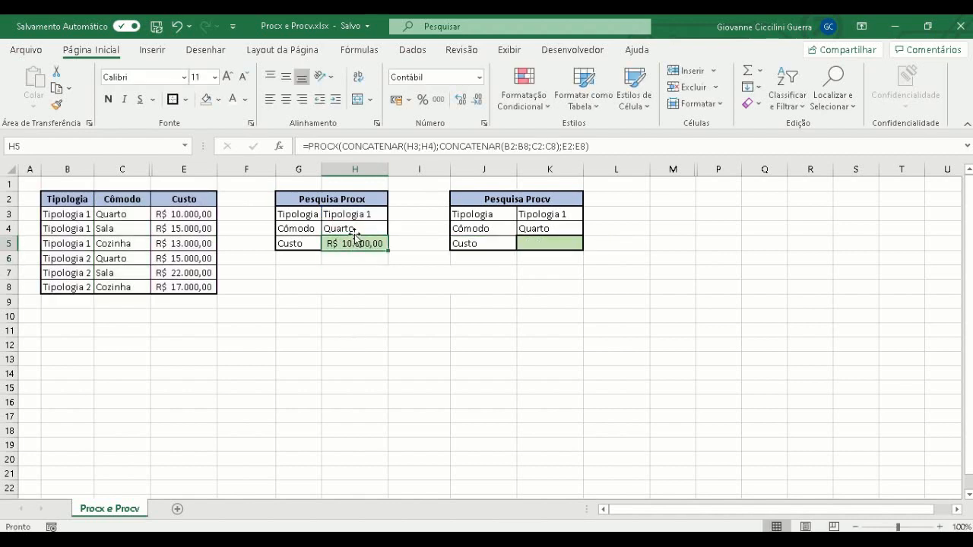
Set the Tipologia in the Pesquisa Procx table to Tipologia 2 and check the Custo cell.
click(380, 217)
click(394, 215)
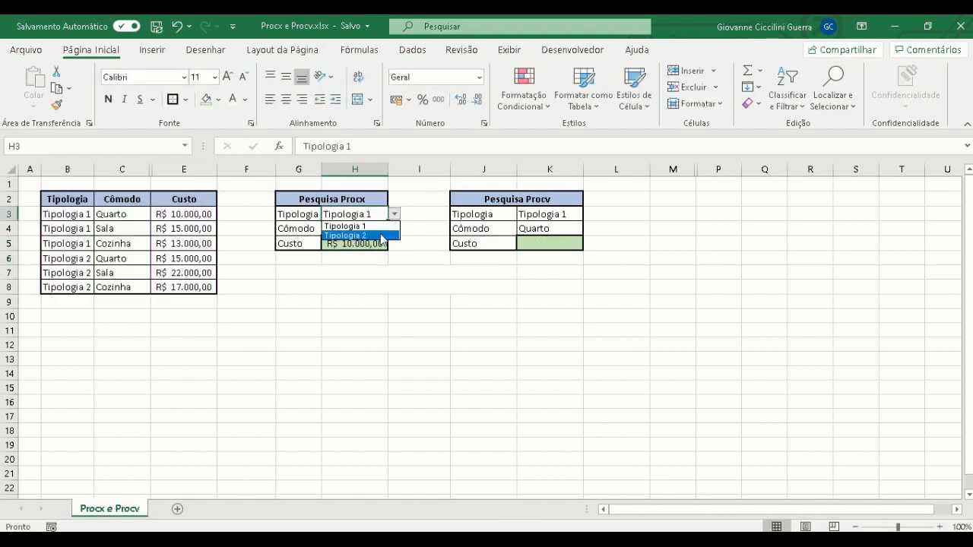
click(381, 240)
click(357, 244)
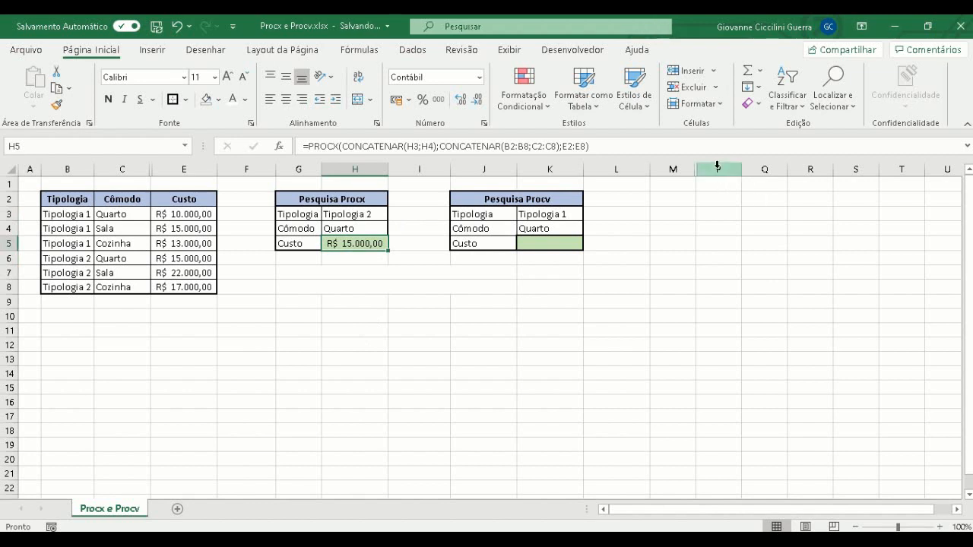
Unhide the helper columns between columns M and P.
drag(717, 166, 674, 167)
right_click(674, 167)
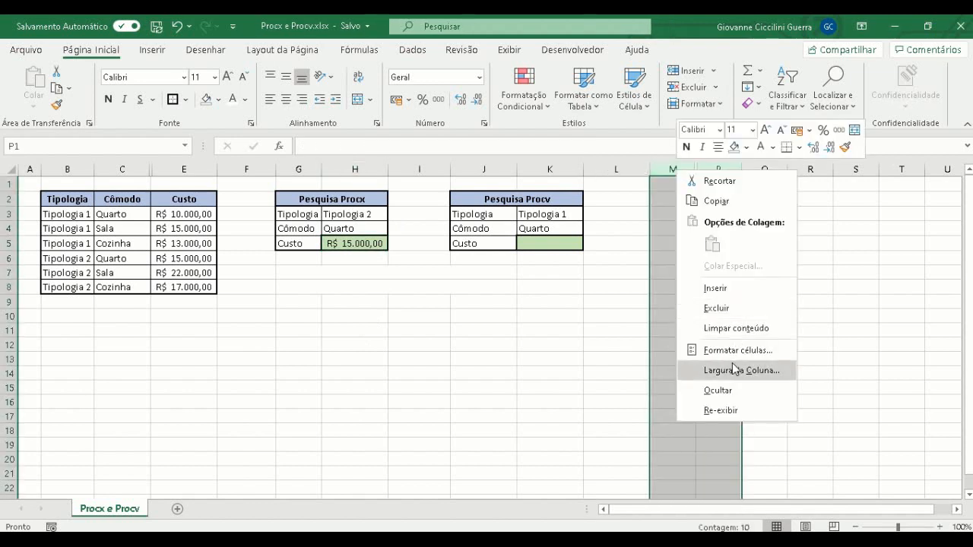
click(731, 410)
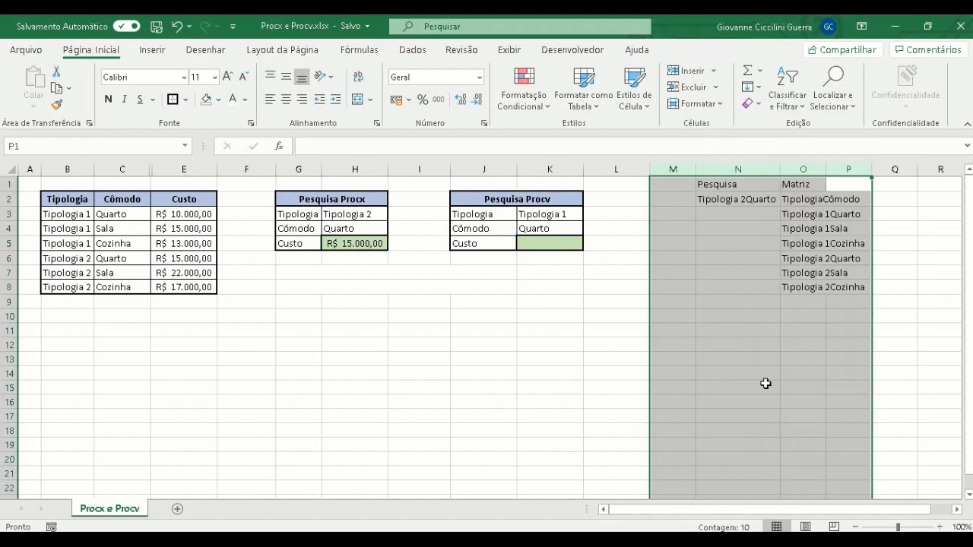
click(761, 238)
Inspect the Pesquisa helper formula in N2 and the Pesquisa Procx Tipologia cell it refers to.
click(737, 187)
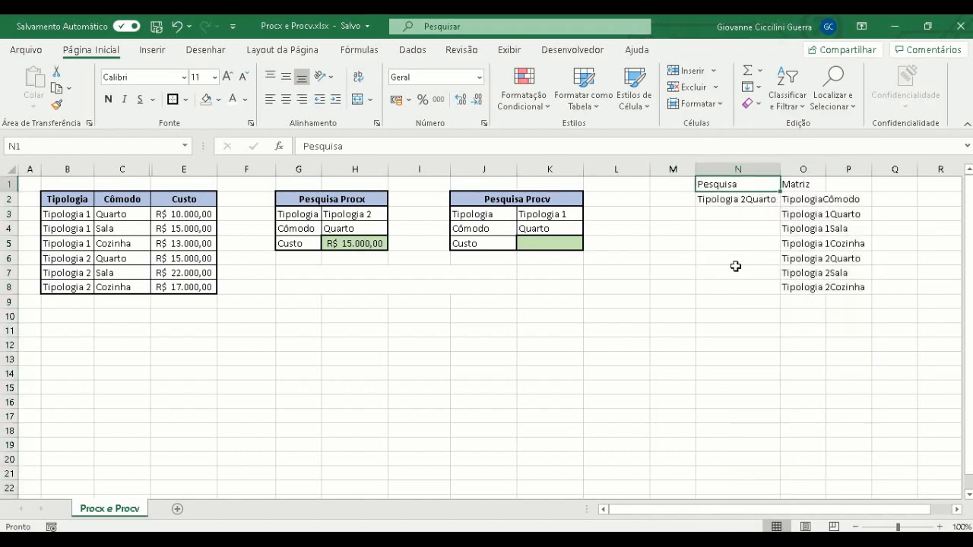
click(736, 199)
click(353, 214)
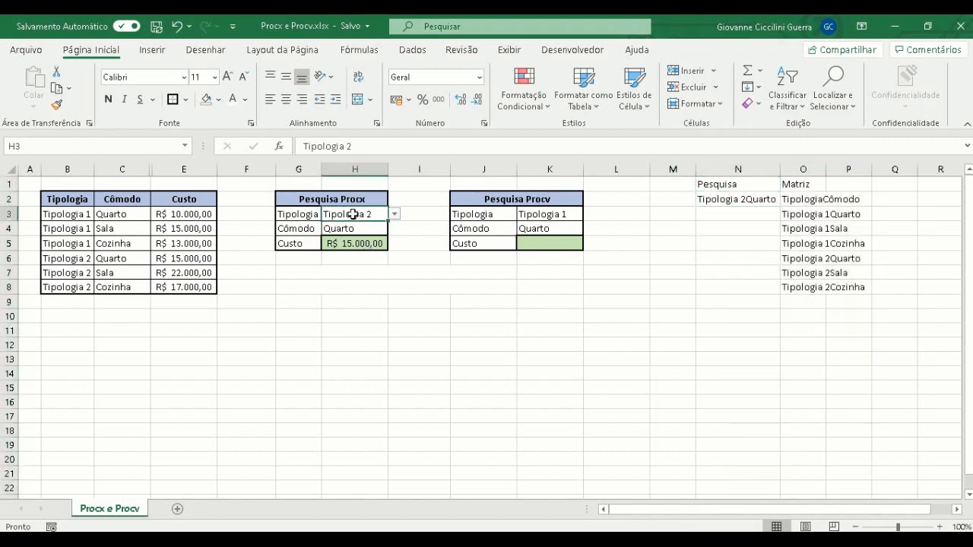
click(737, 199)
click(348, 146)
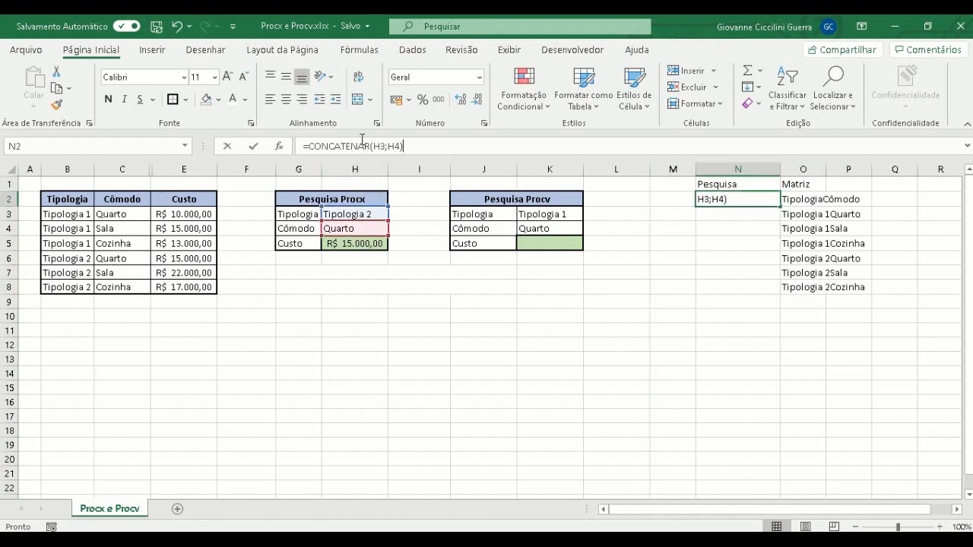
key(Escape)
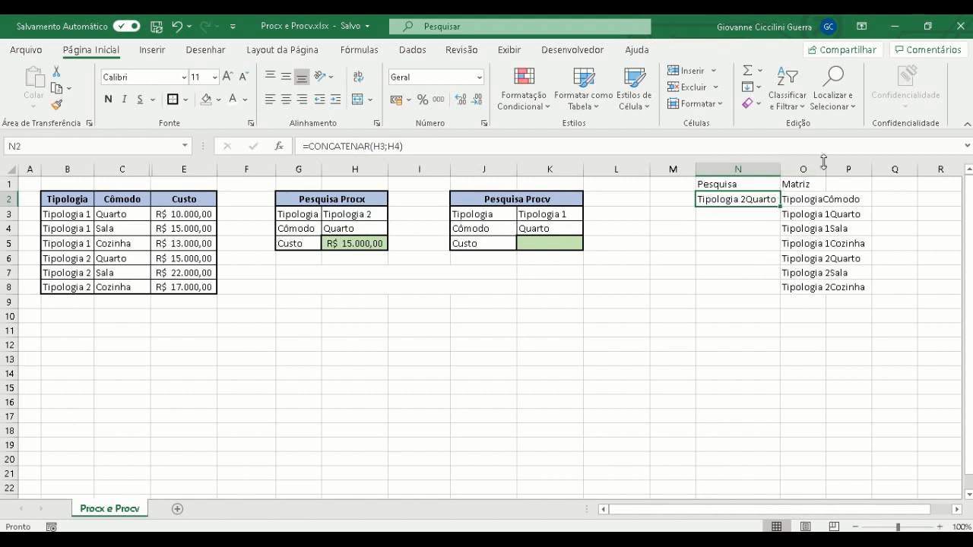
Inspect the Matriz formula in O2 and the matching CONCATENAR(B2:B8;C2:C8) argument of the PROCX formula in H5.
drag(811, 200, 802, 289)
click(806, 199)
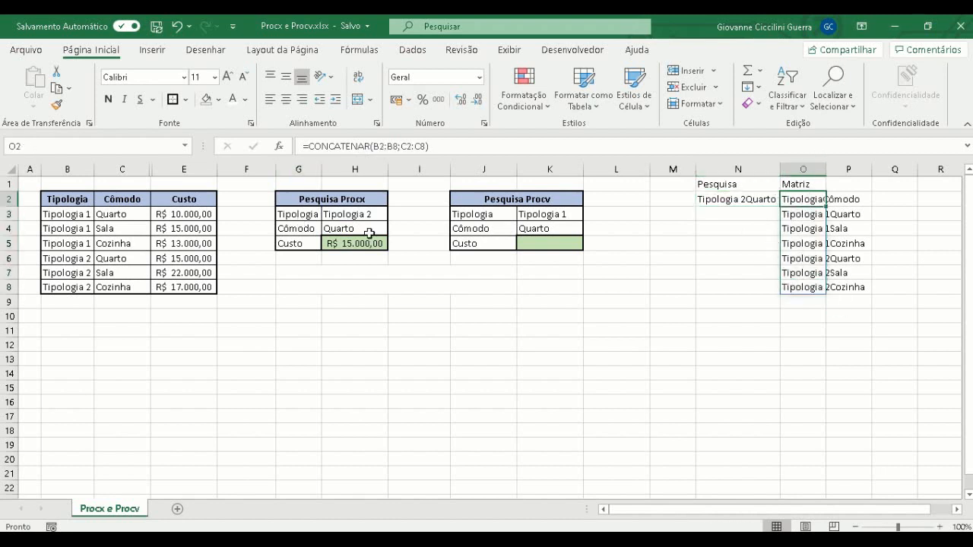
click(352, 214)
click(352, 244)
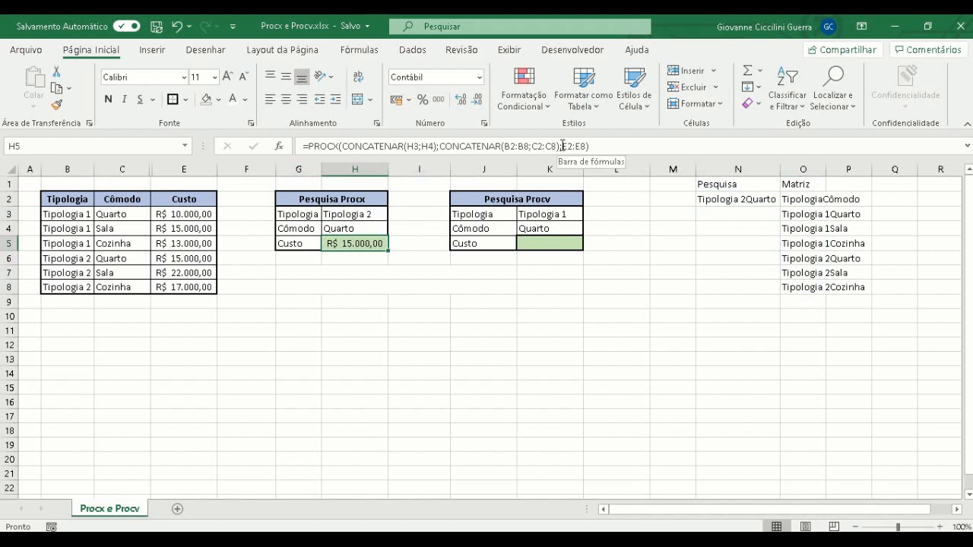
drag(561, 146, 445, 146)
key(Escape)
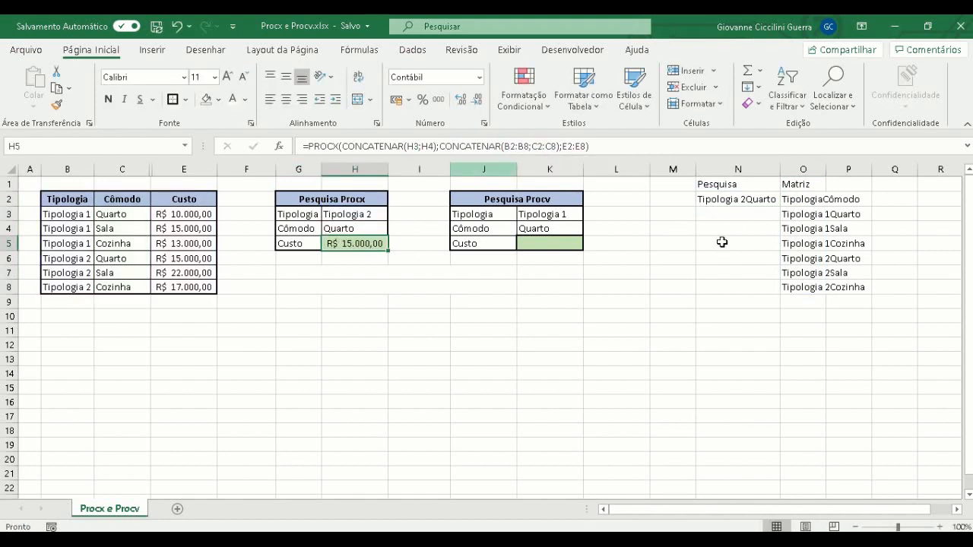
Compare the Pesquisa value in N2 and the Matriz list O2:O8 with the Custo return range E2:E8.
click(806, 199)
drag(805, 199, 806, 287)
click(738, 199)
drag(806, 199, 806, 288)
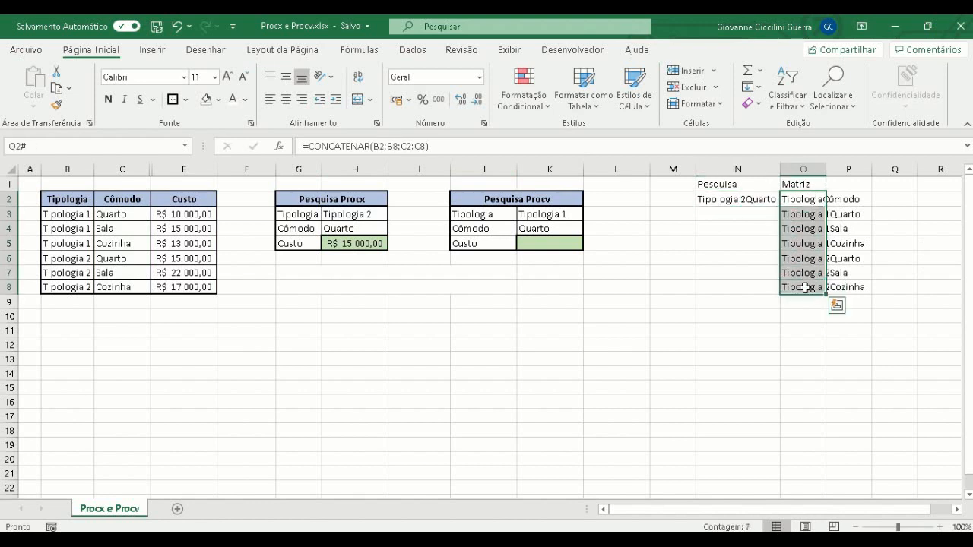
click(194, 219)
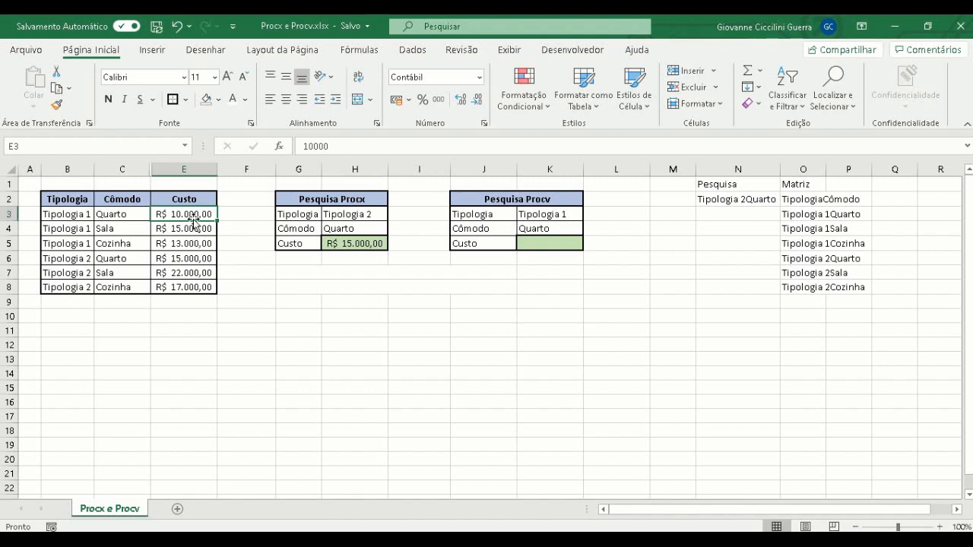
drag(184, 199, 183, 286)
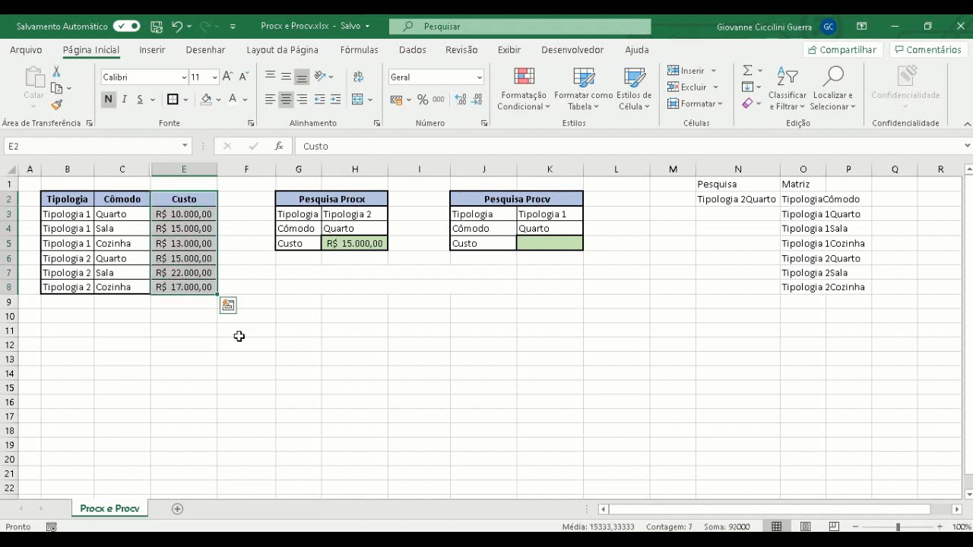
Set the font colour of the hidden notes in G7 and G8 below the Pesquisa Procx table to Automática.
click(303, 271)
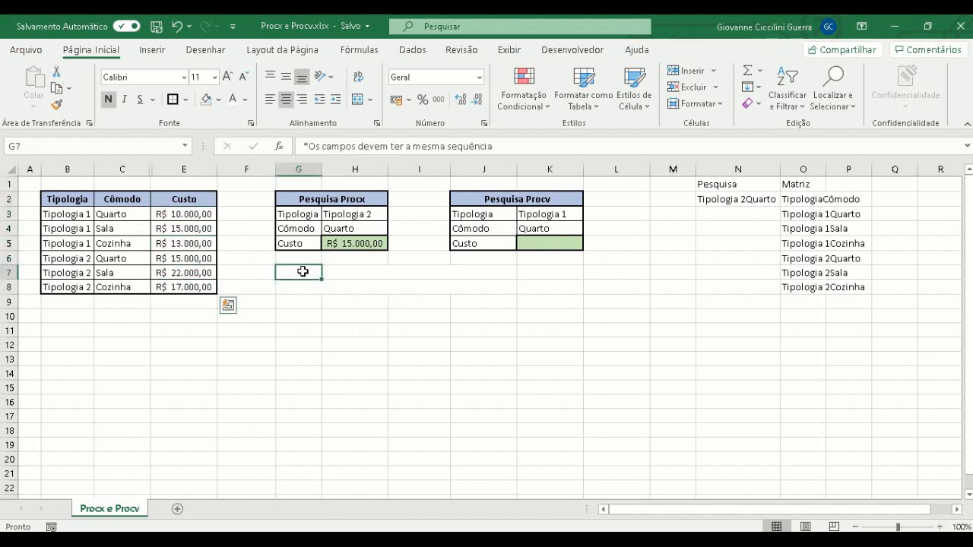
click(245, 100)
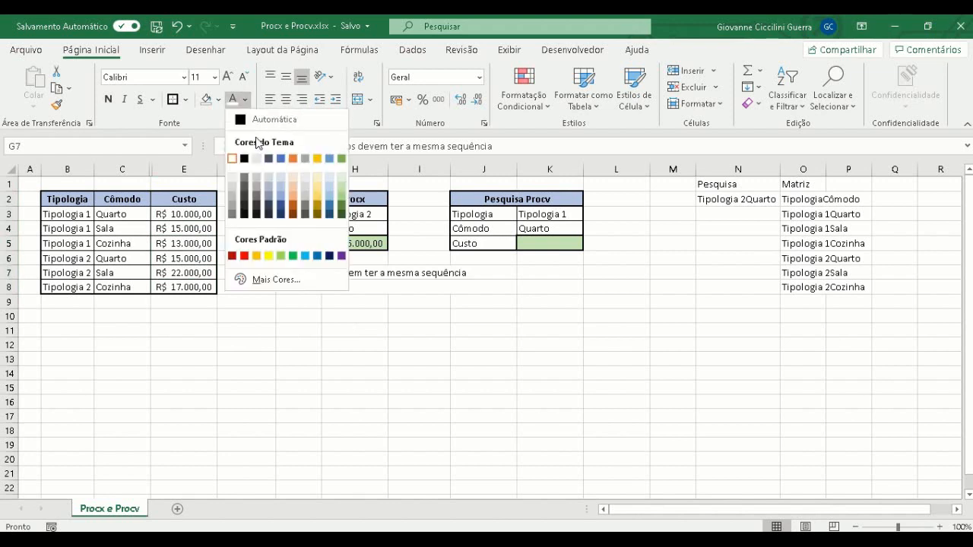
click(260, 121)
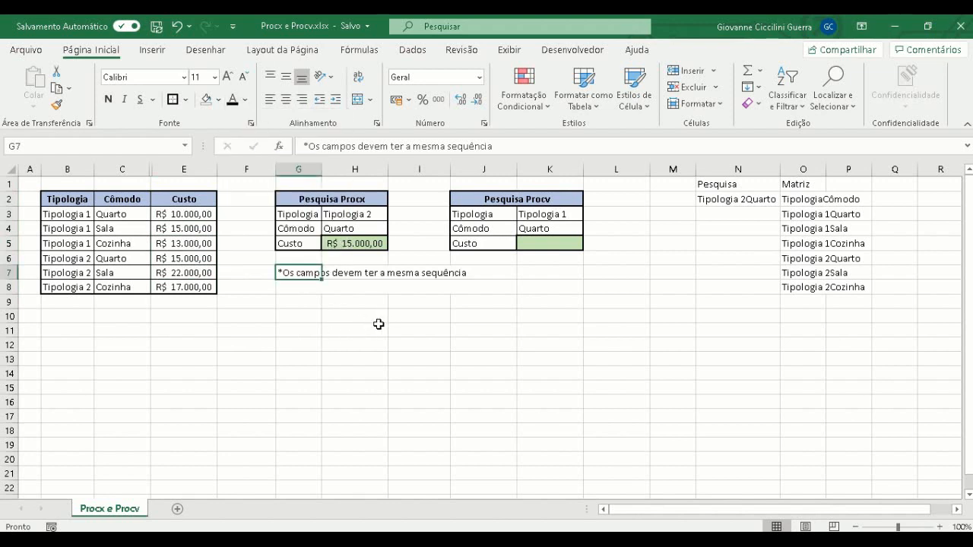
click(736, 199)
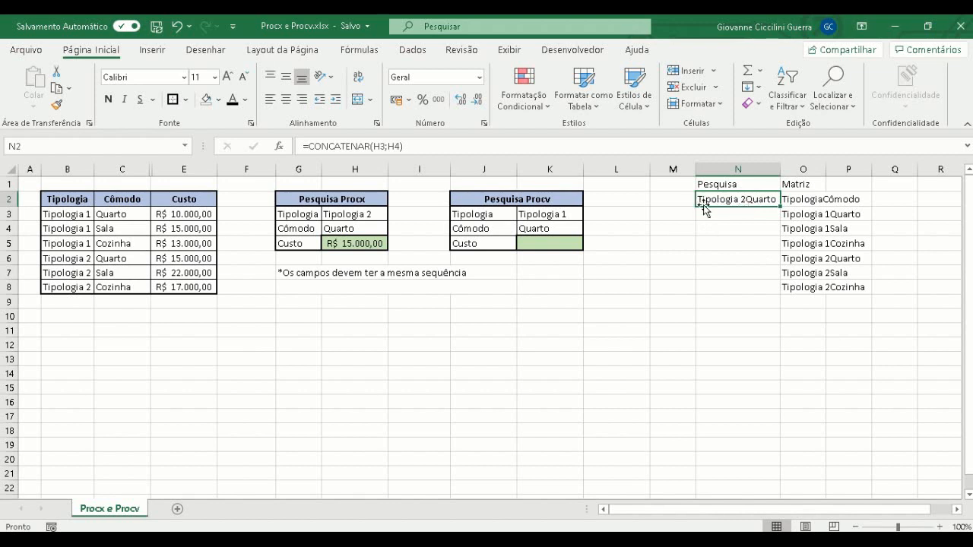
click(306, 287)
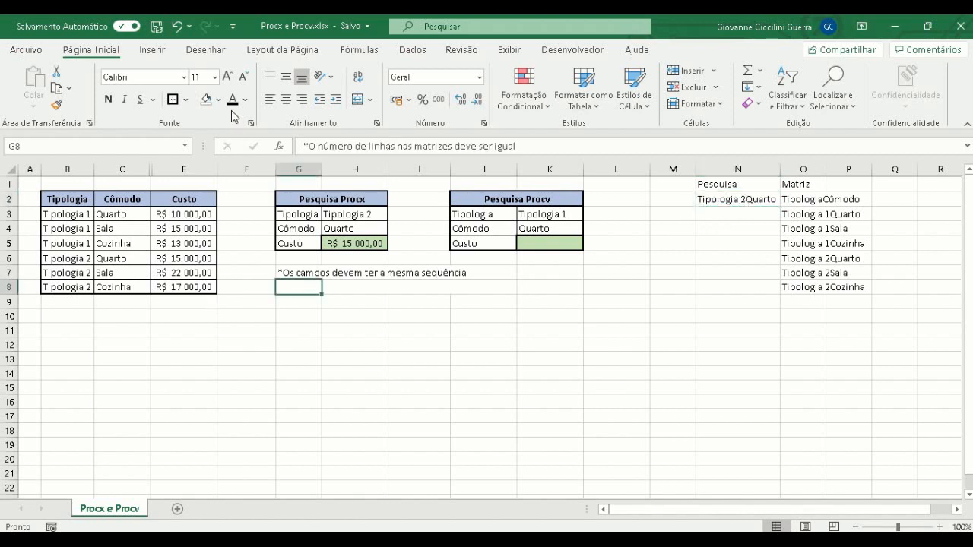
click(380, 307)
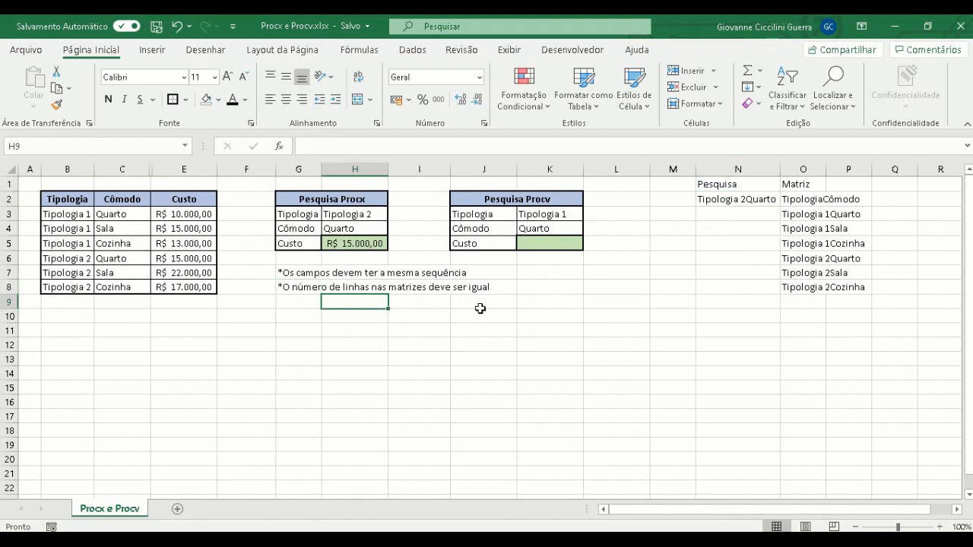
Try resizing the Cômodo range in the H5 PROCX formula to C2:C10 and C2:D8, discard it and recheck the formula.
click(339, 239)
double_click(340, 239)
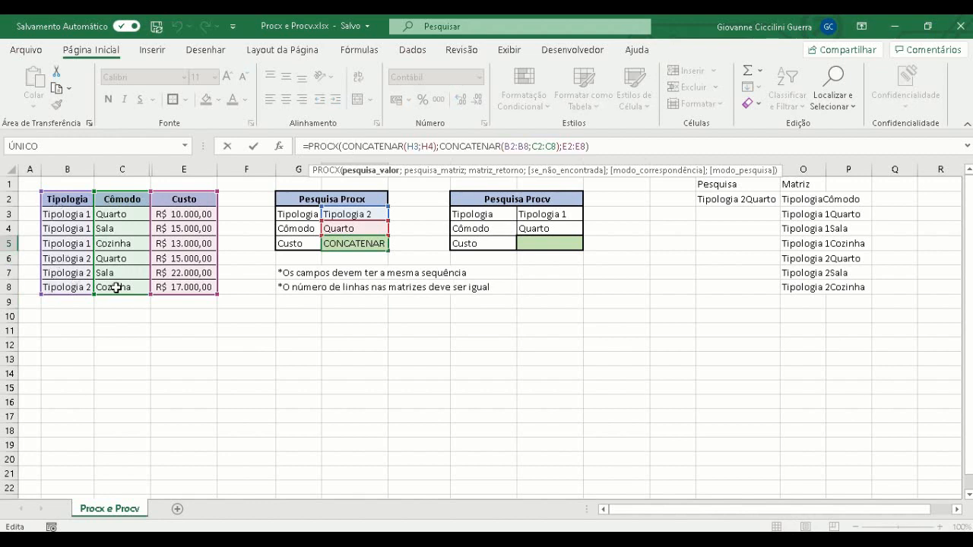
drag(148, 290, 142, 315)
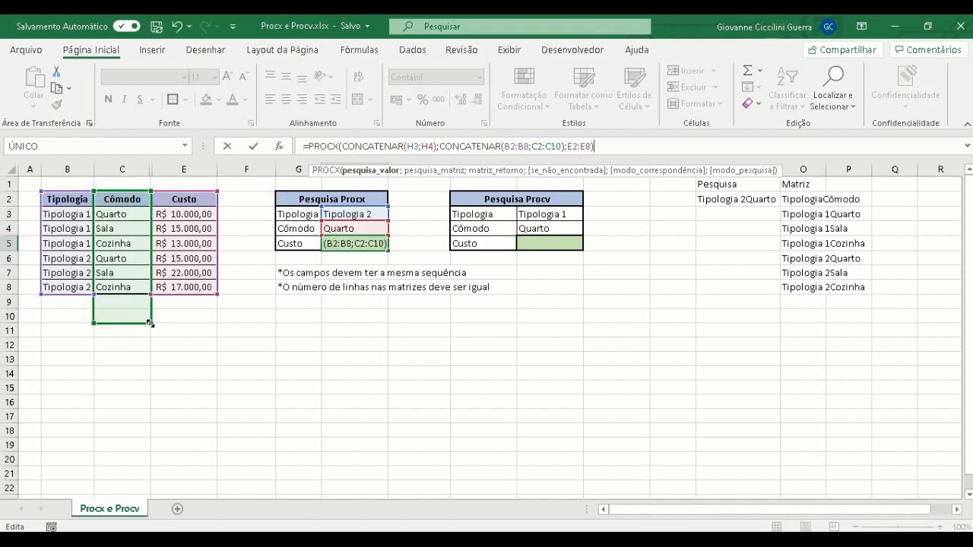
drag(153, 324, 209, 299)
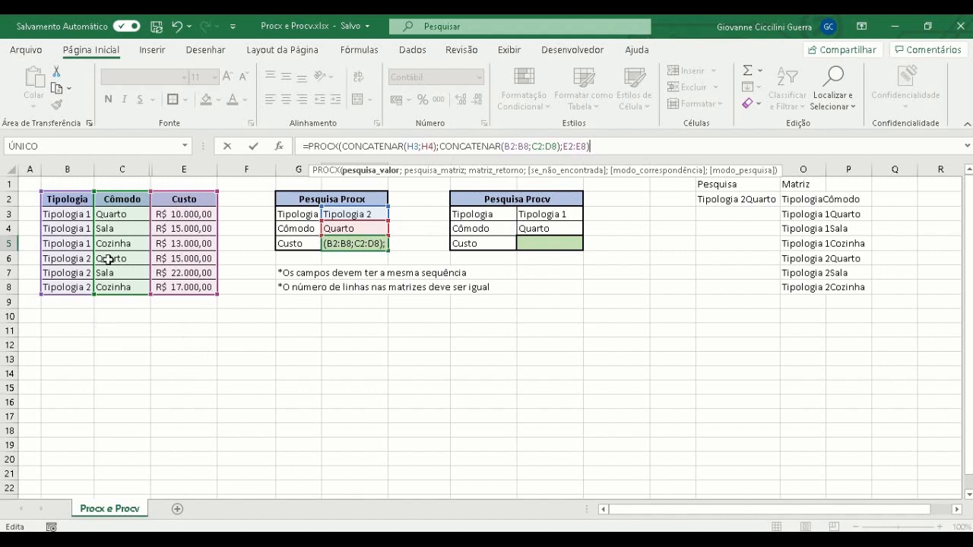
click(530, 271)
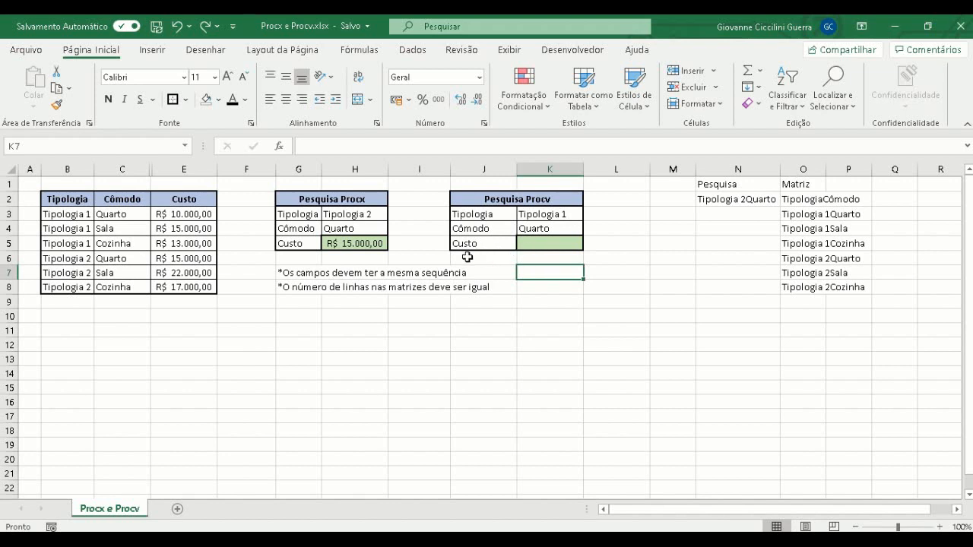
click(367, 242)
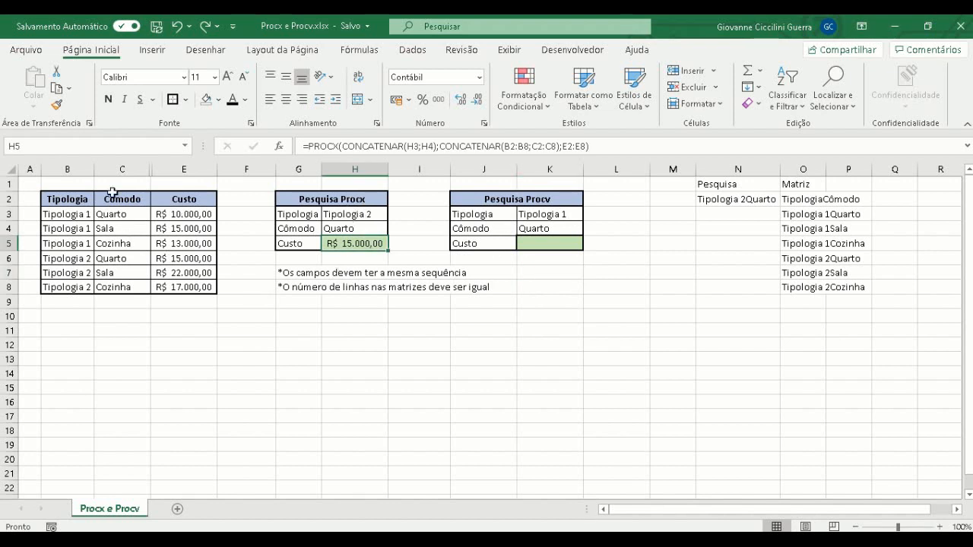
click(544, 247)
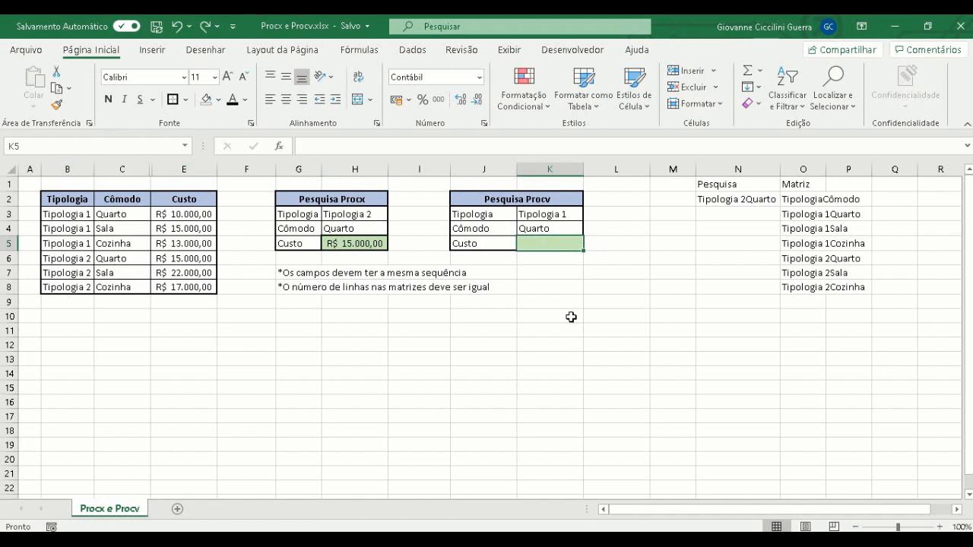
text(=procv)
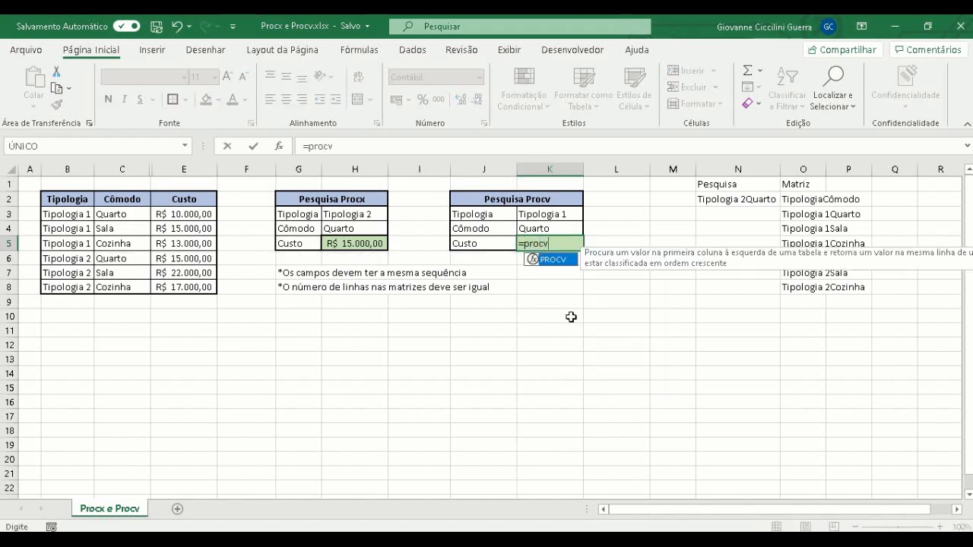
text((c)
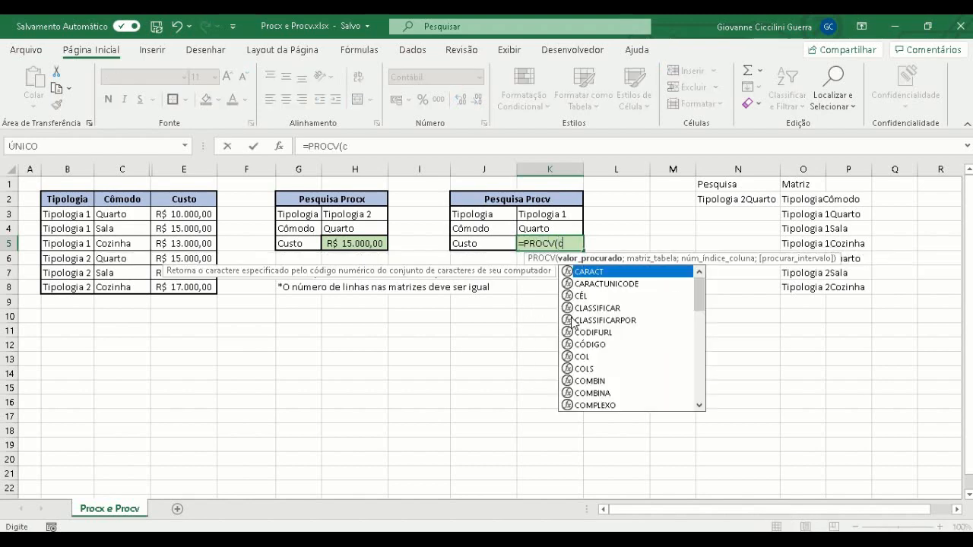
text(ona)
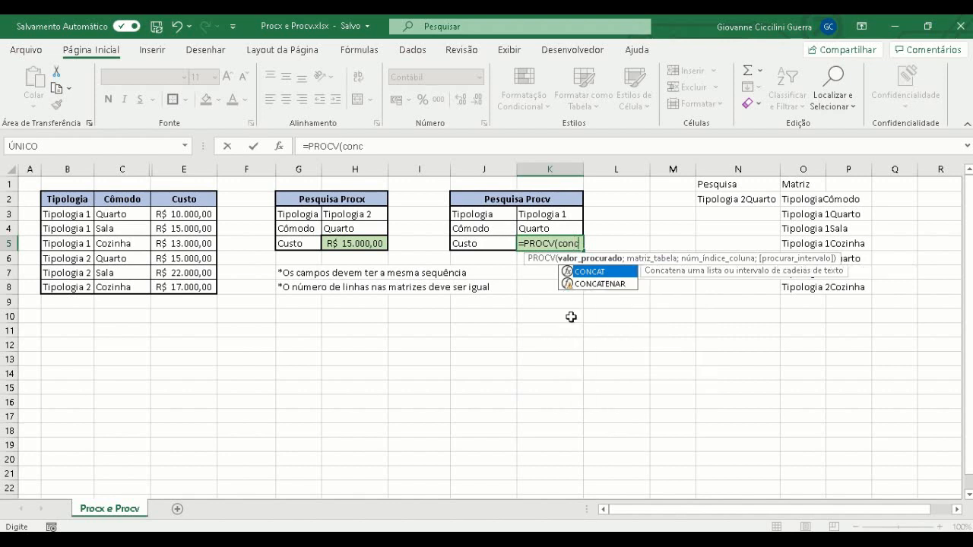
key(Down)
key(Tab)
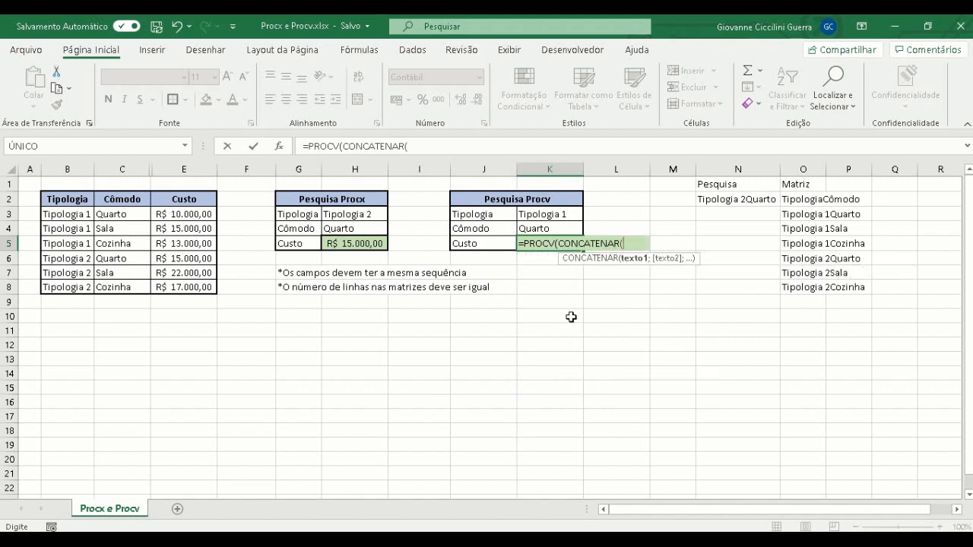
click(535, 219)
text(;)
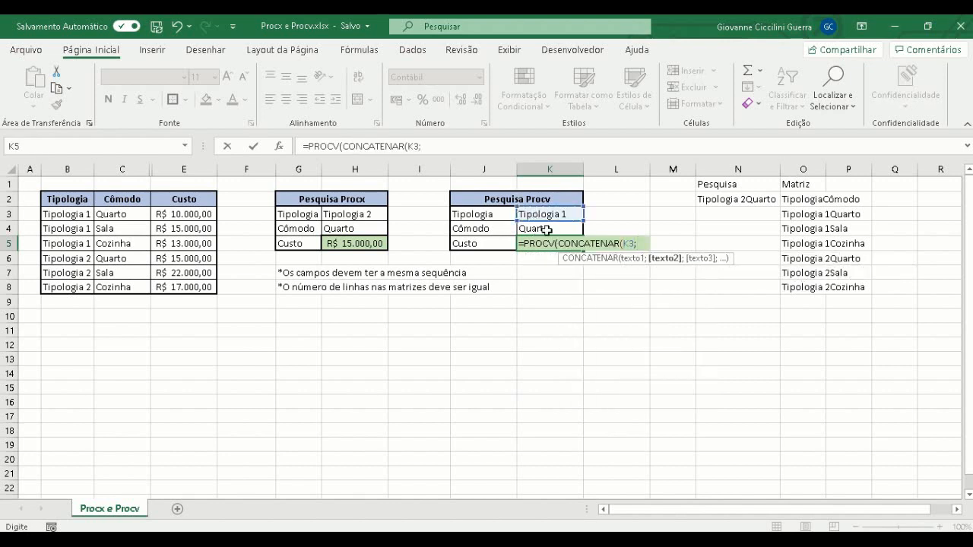
click(551, 231)
text())
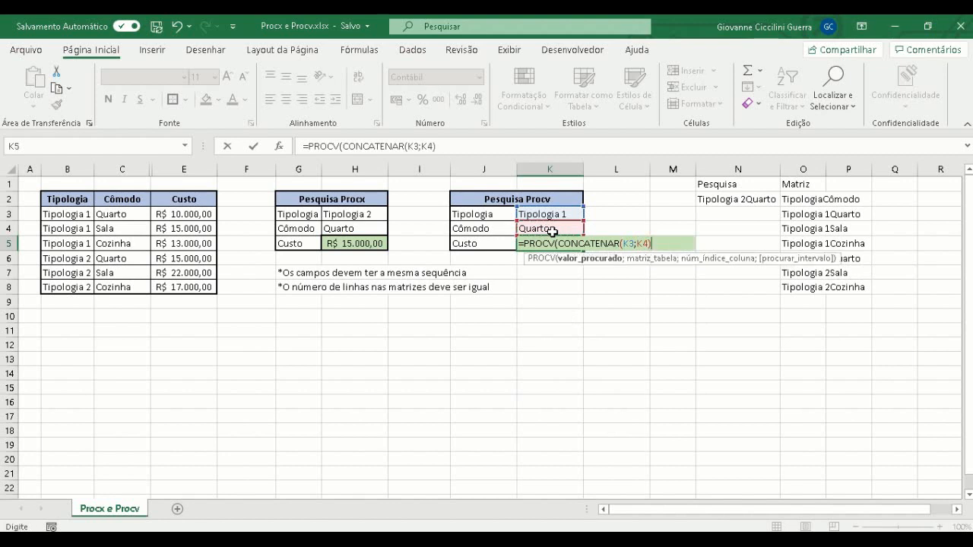
text(;)
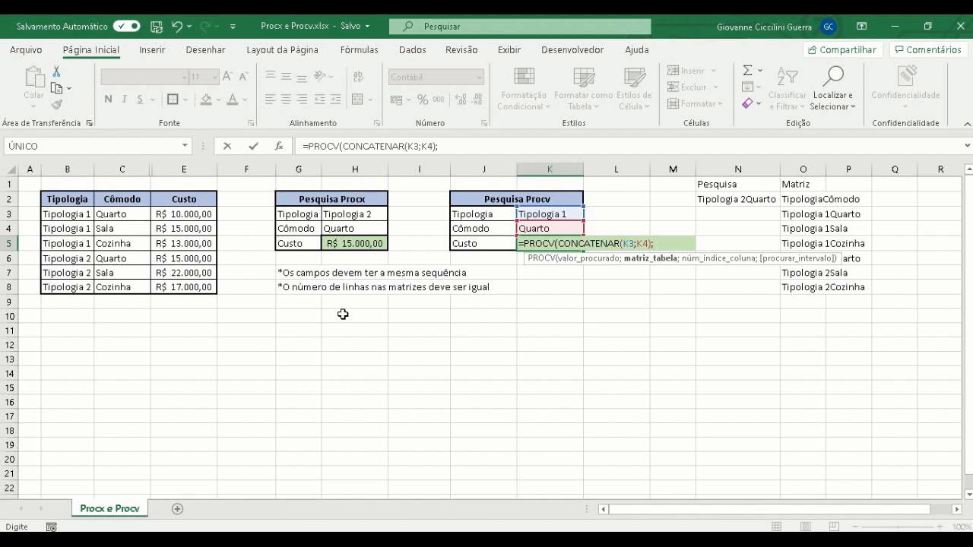
key(Escape)
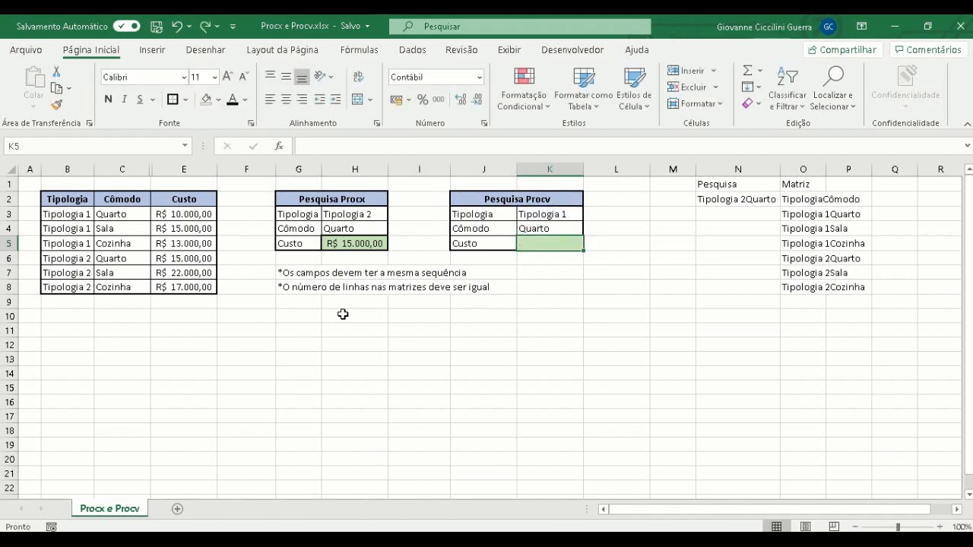
Unhide the Concatenado column between columns C and E and inspect its CONCATENAR formula in D3.
drag(183, 169, 141, 168)
right_click(142, 170)
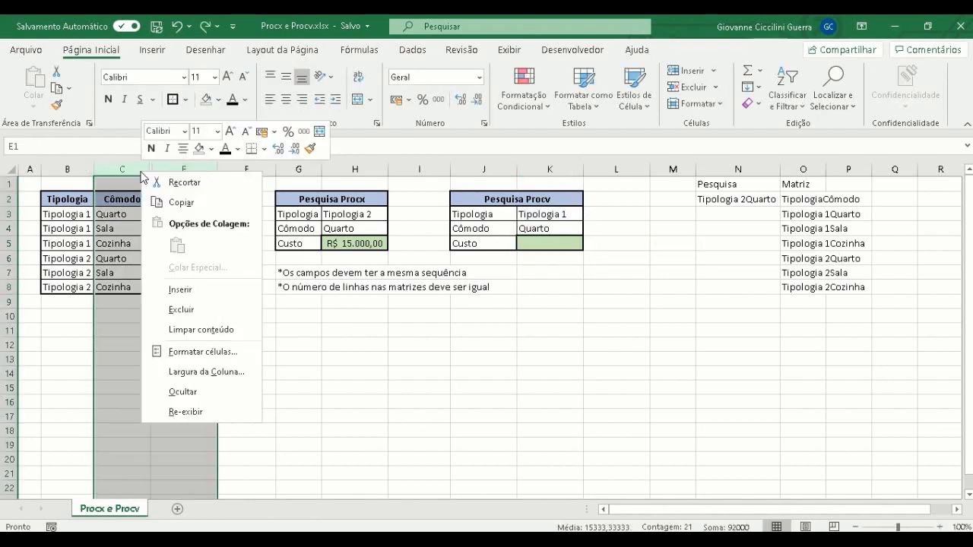
click(204, 412)
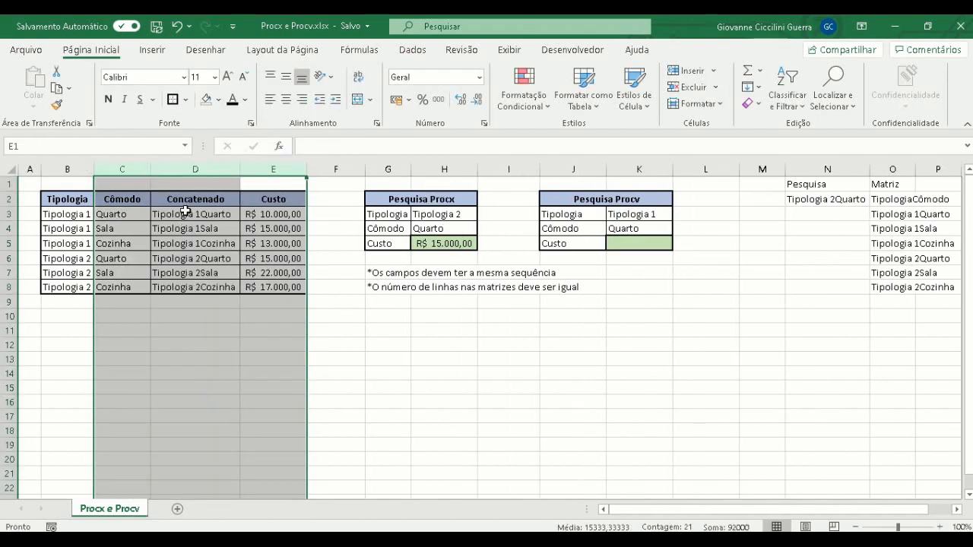
click(189, 214)
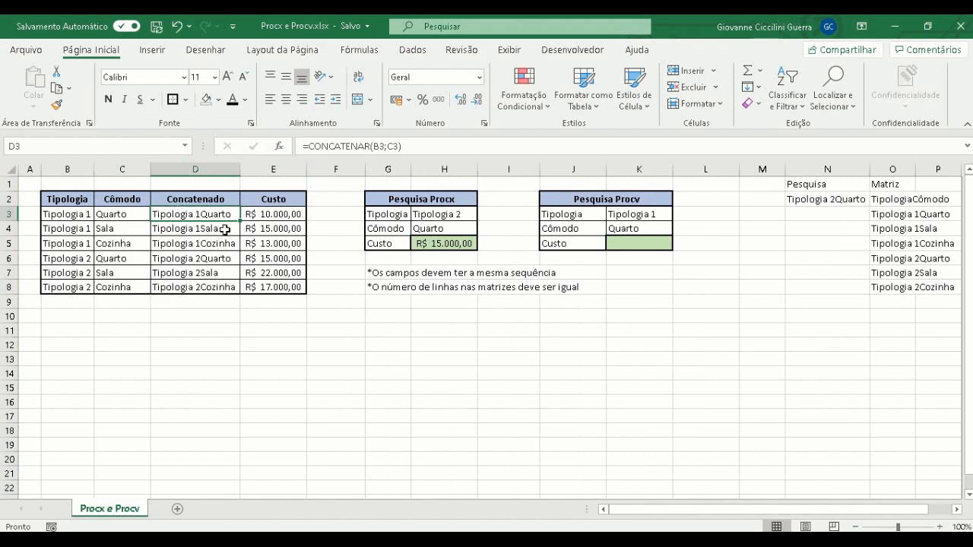
key(F2)
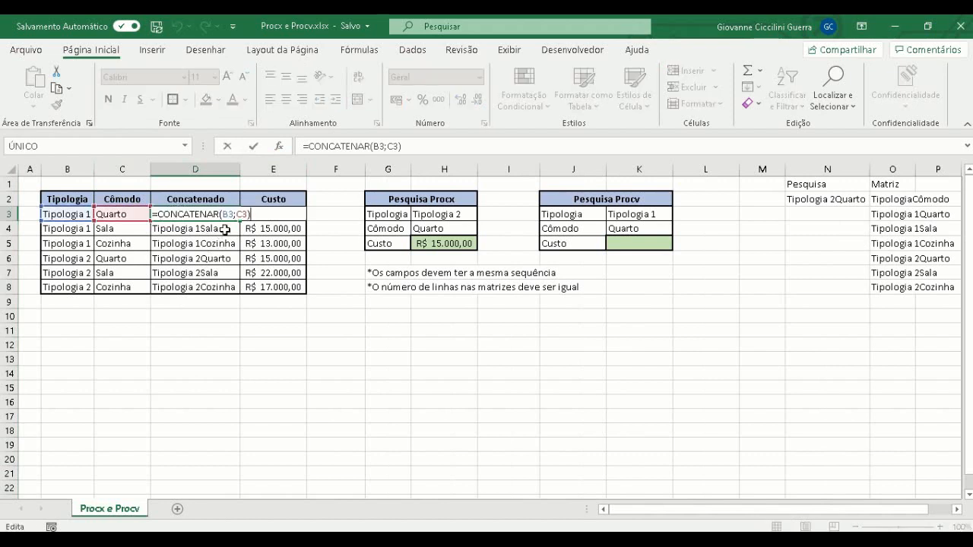
key(Escape)
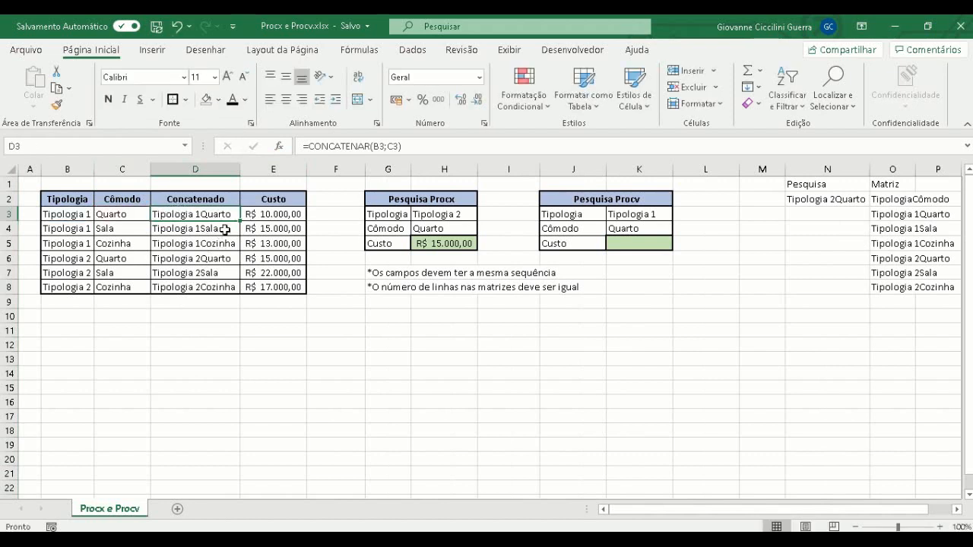
Start a PROCV formula in the Pesquisa Procv Custo cell K5 with CONCATENAR(K3;K4) as the lookup value.
click(628, 242)
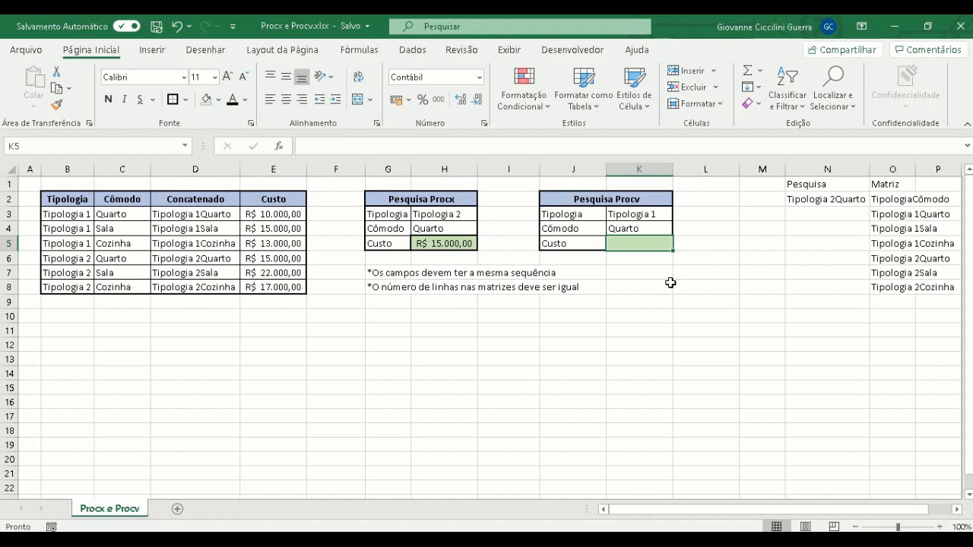
text(=pro)
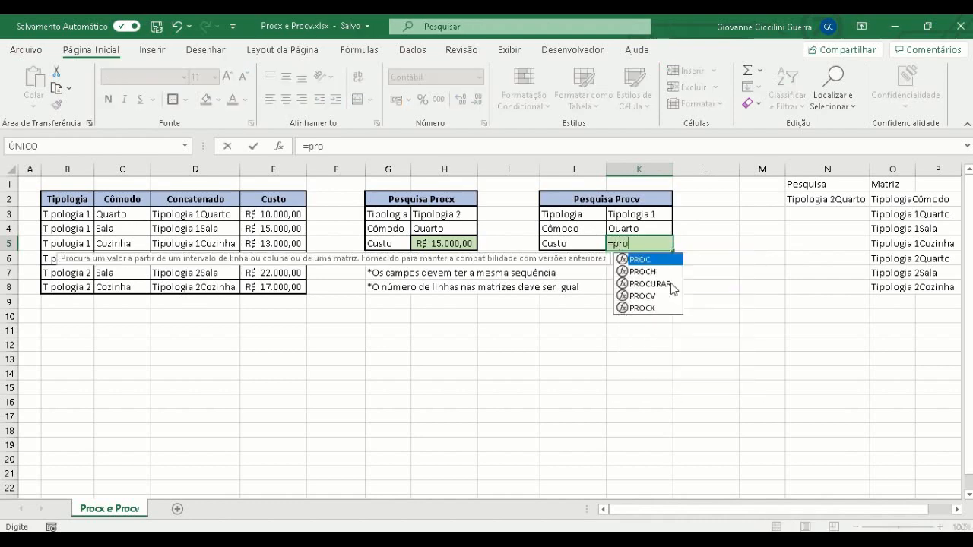
text(cv)
key(Tab)
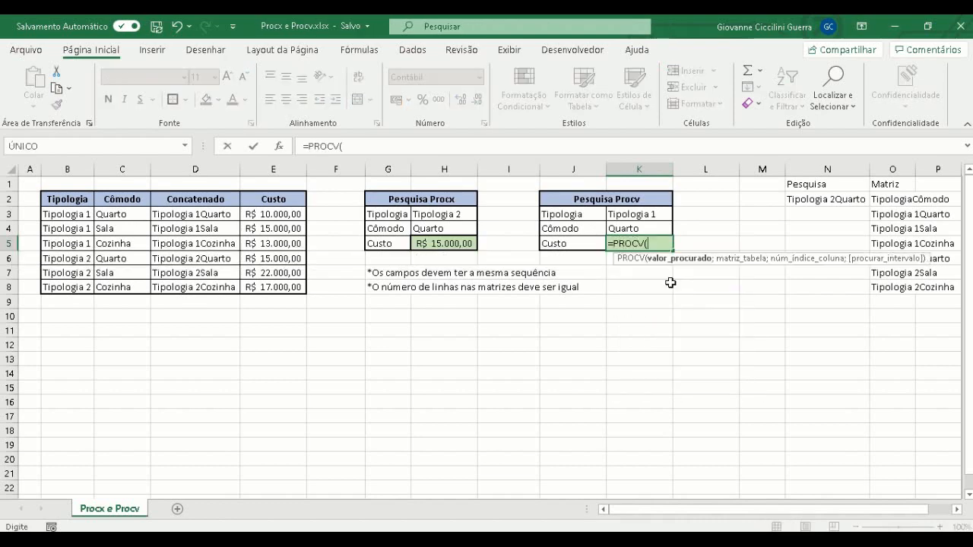
text(conca)
double_click(672, 285)
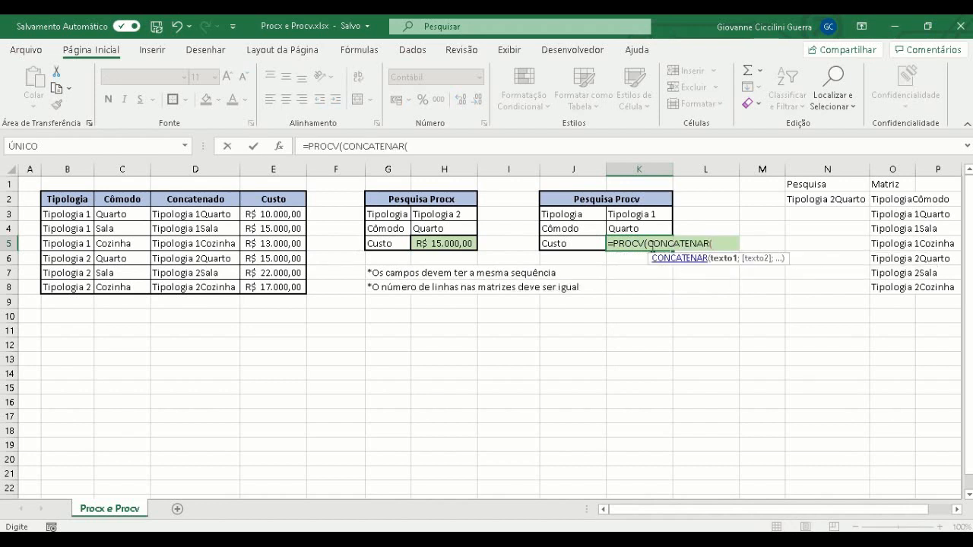
click(639, 216)
text(;)
click(621, 227)
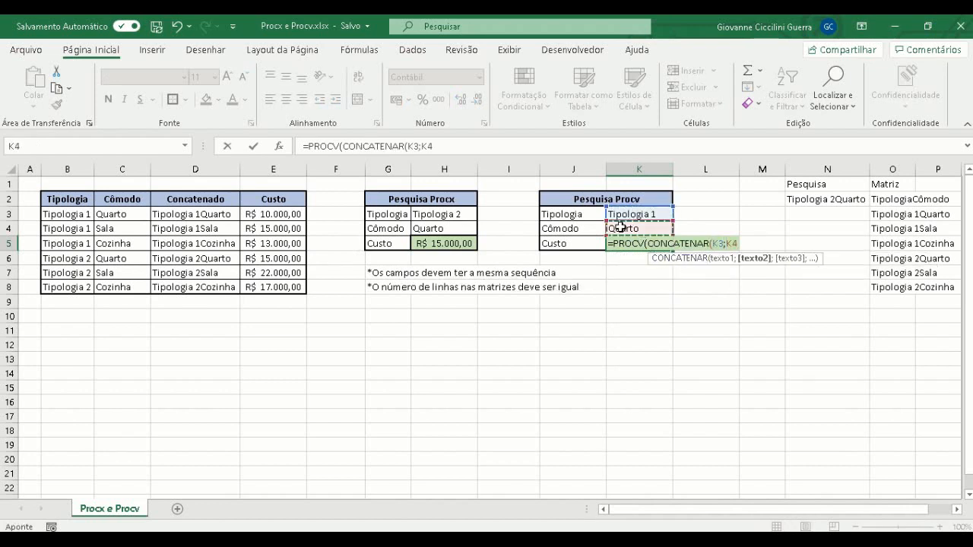
text())
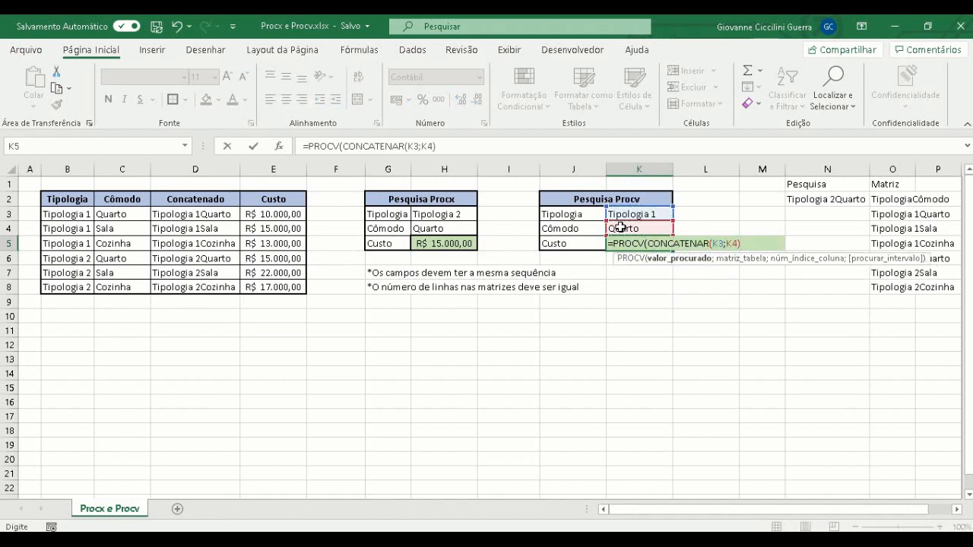
key(Return)
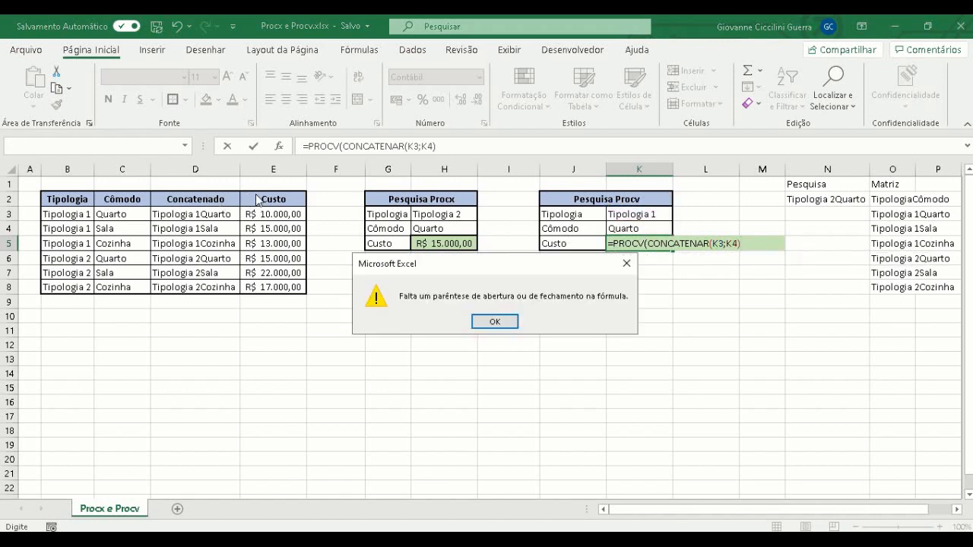
click(497, 319)
Complete the K5 PROCV formula with table range D2:E8, column index 2 and exact match 0.
click(467, 145)
text(;)
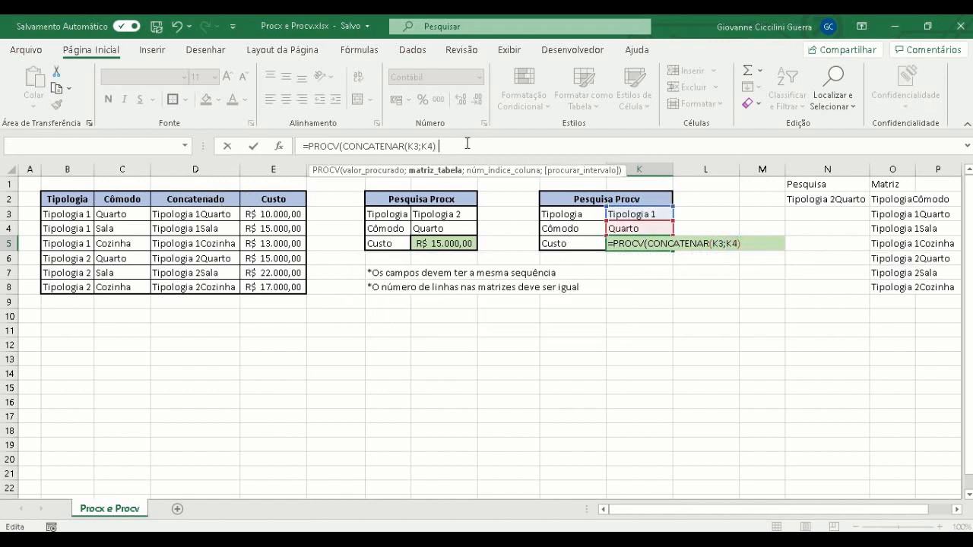
drag(229, 199, 286, 288)
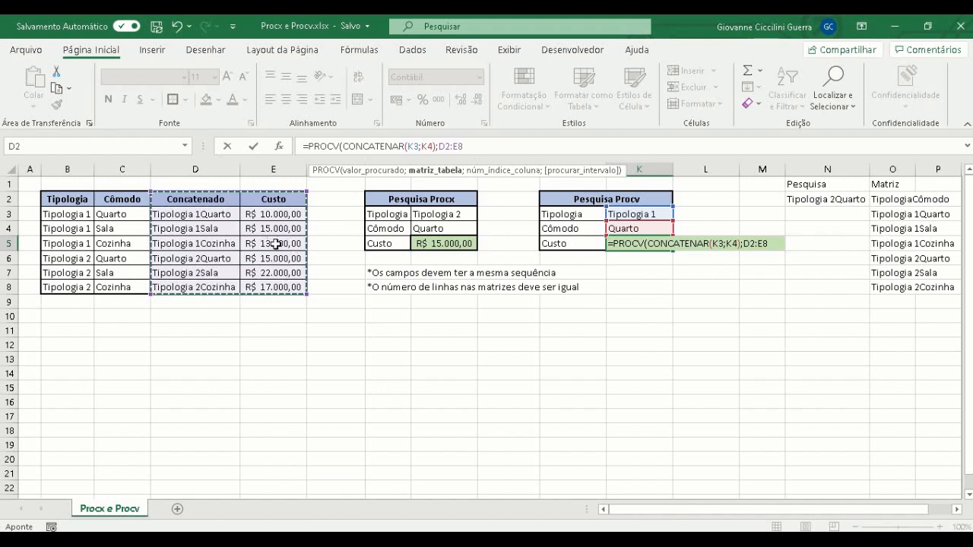
text(;)
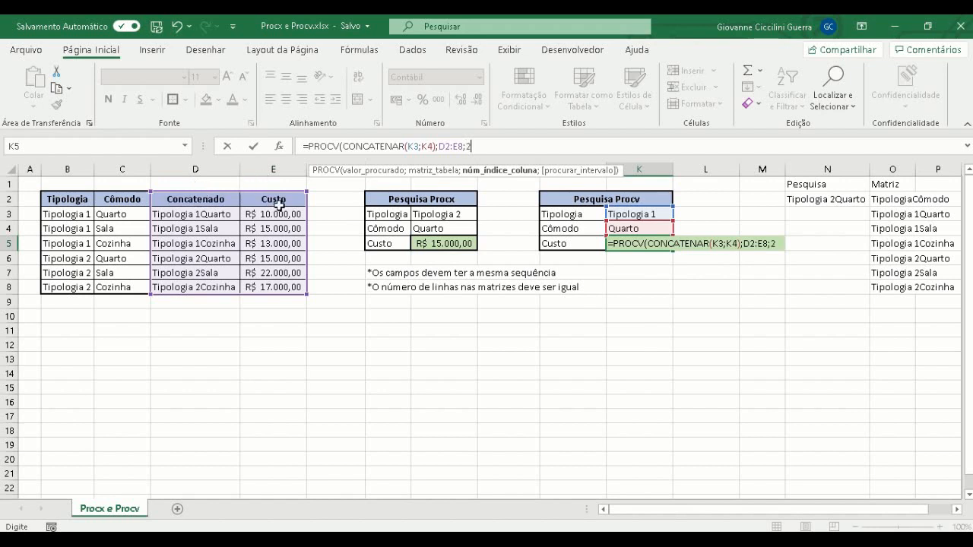
text(2;)
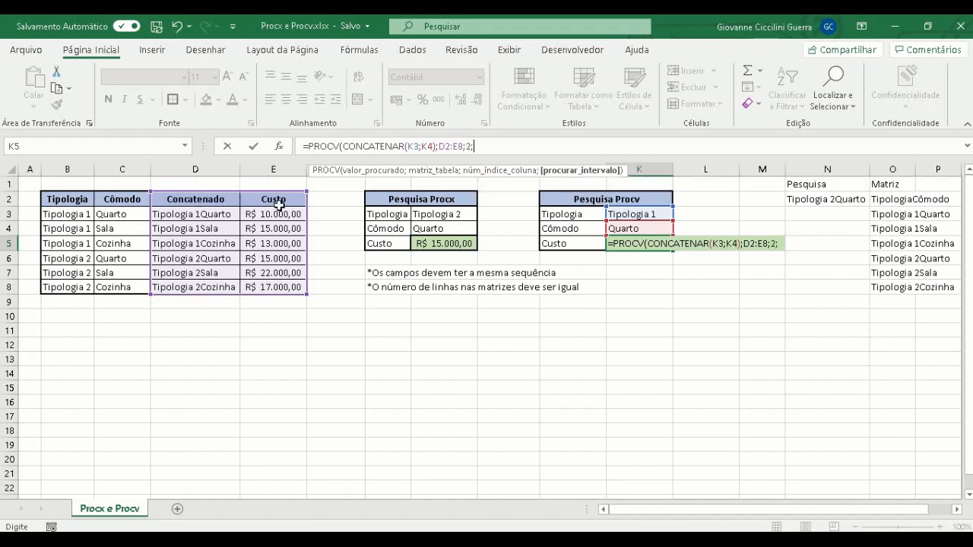
text(0))
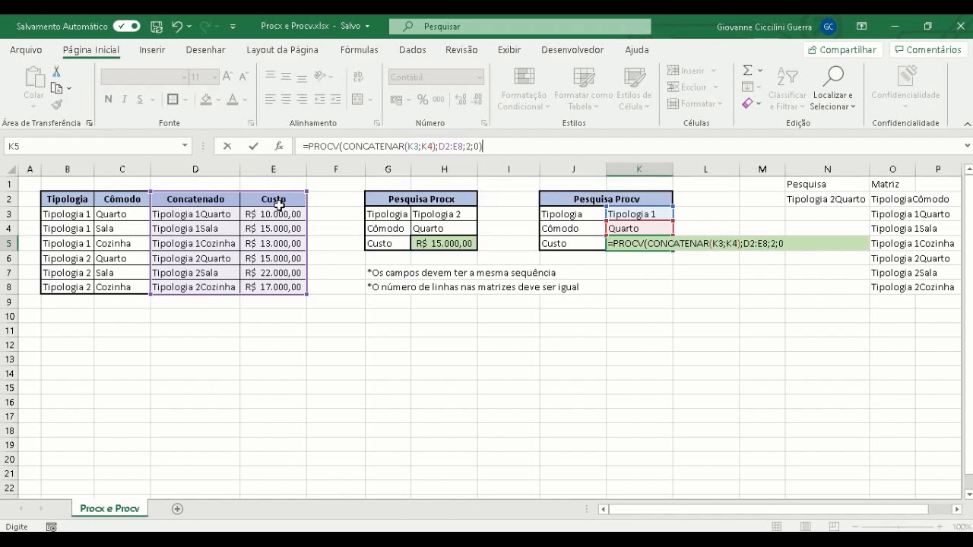
key(Return)
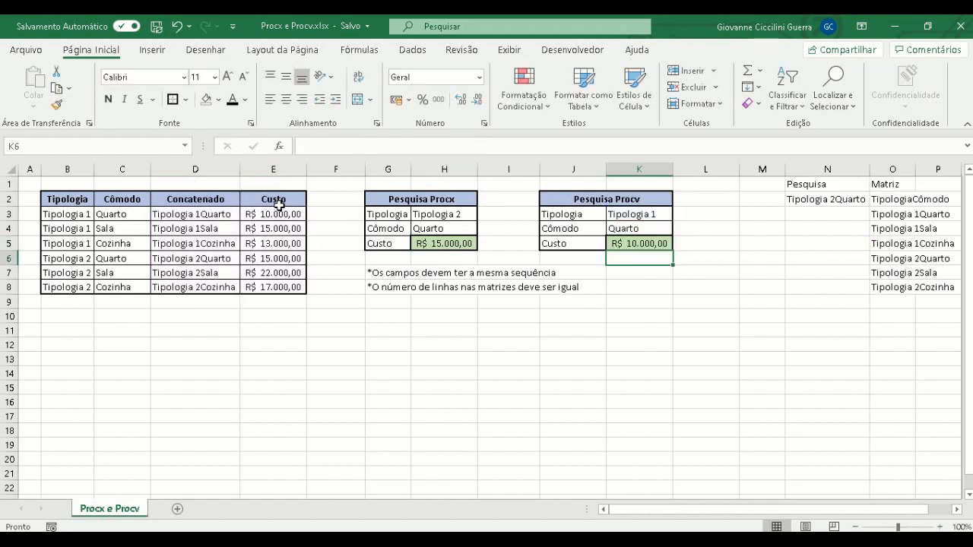
Check the Concatenado column D2:D8, and test the Pesquisa Procv table with Tipologia 2 in K3 and Sala in K4.
click(620, 245)
drag(209, 208, 209, 286)
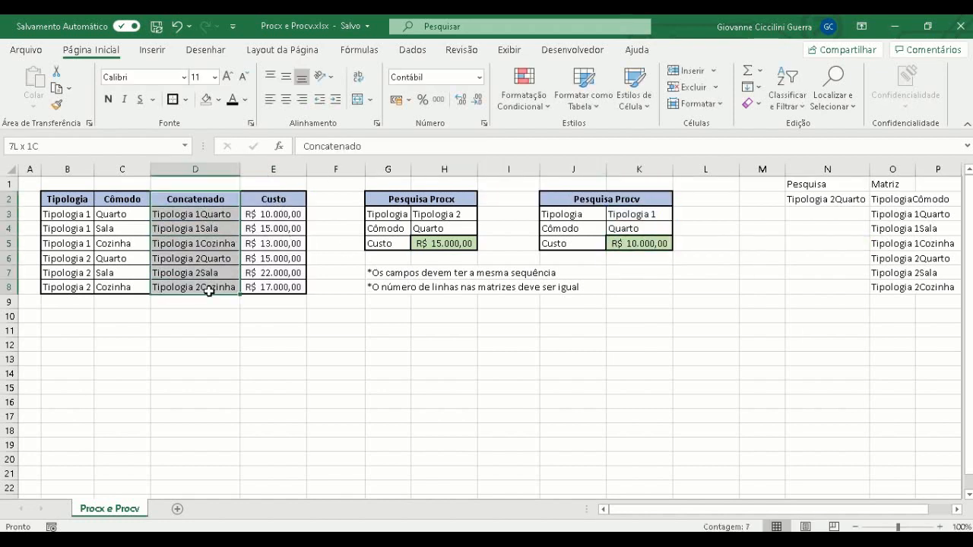
click(672, 217)
click(679, 215)
click(639, 235)
click(646, 230)
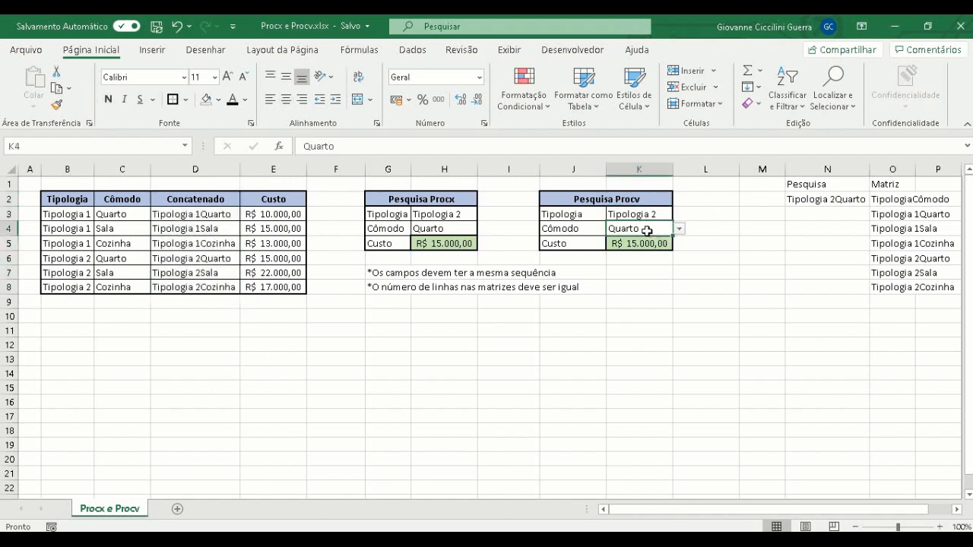
click(679, 229)
click(642, 250)
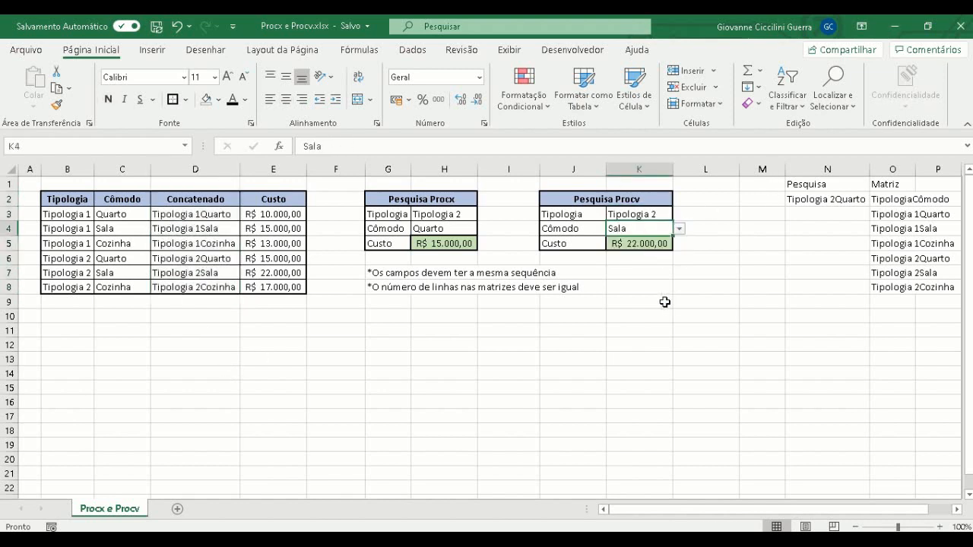
click(637, 258)
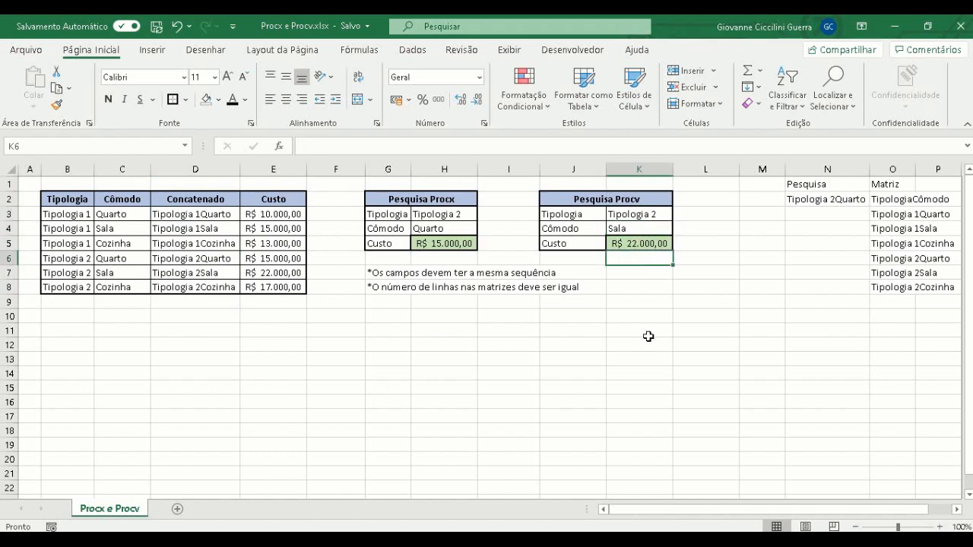